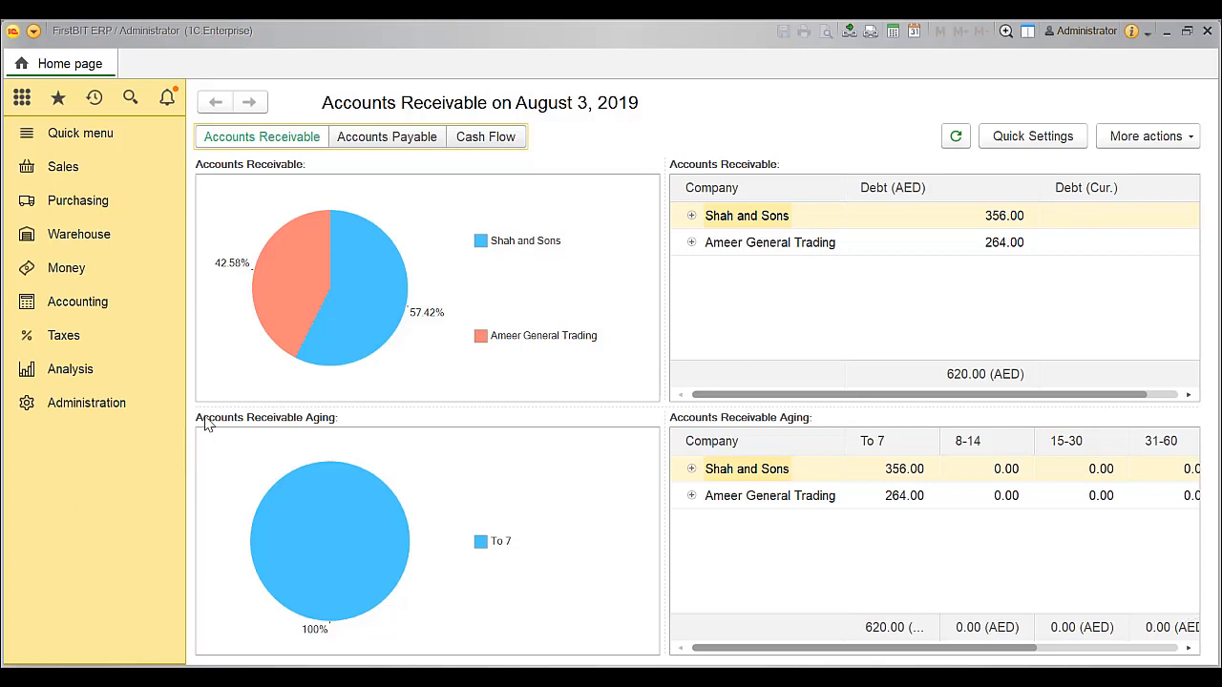
# Step: Enable Serial Number Tracking and Control Stock Balances by Serial Number in the Purchasing and Warehouse settings
pyautogui.click(135, 406)
pyautogui.click(283, 298)
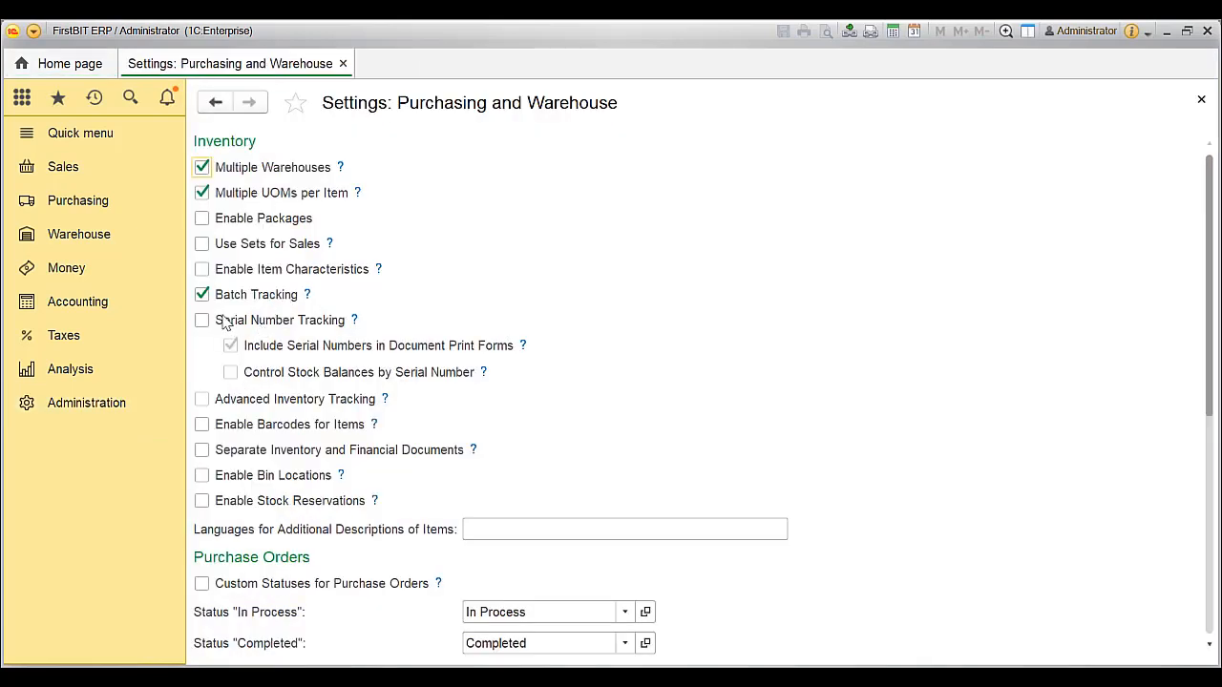
pyautogui.click(201, 319)
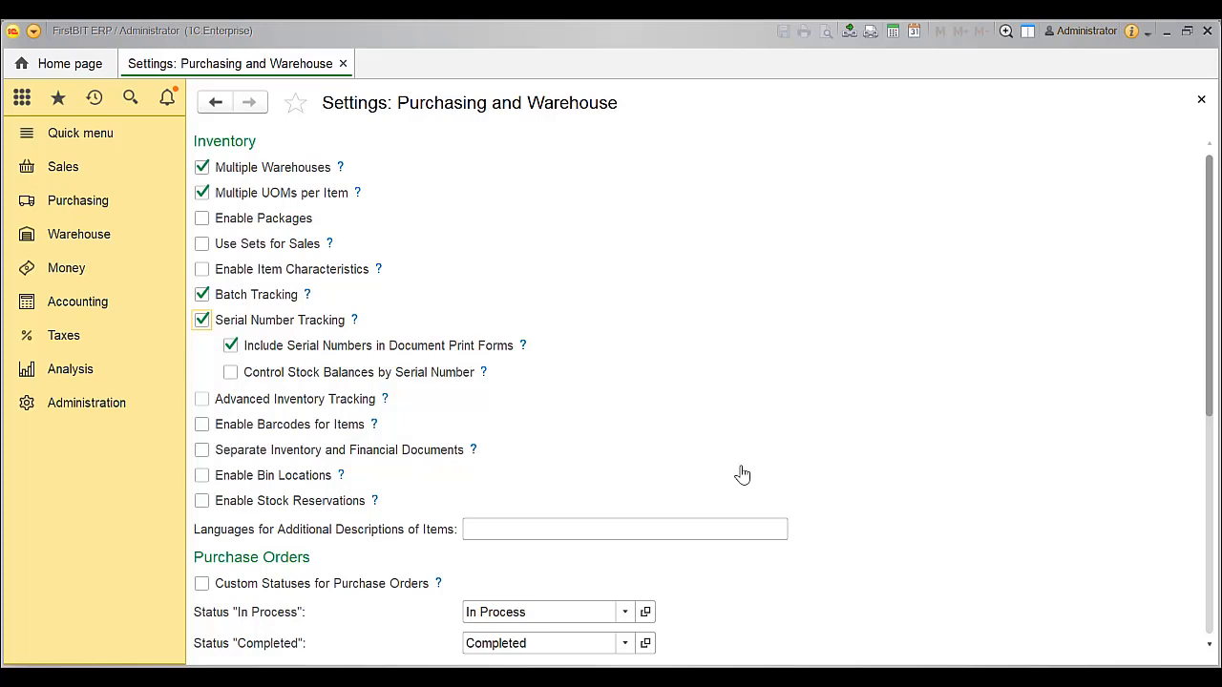
pyautogui.click(229, 373)
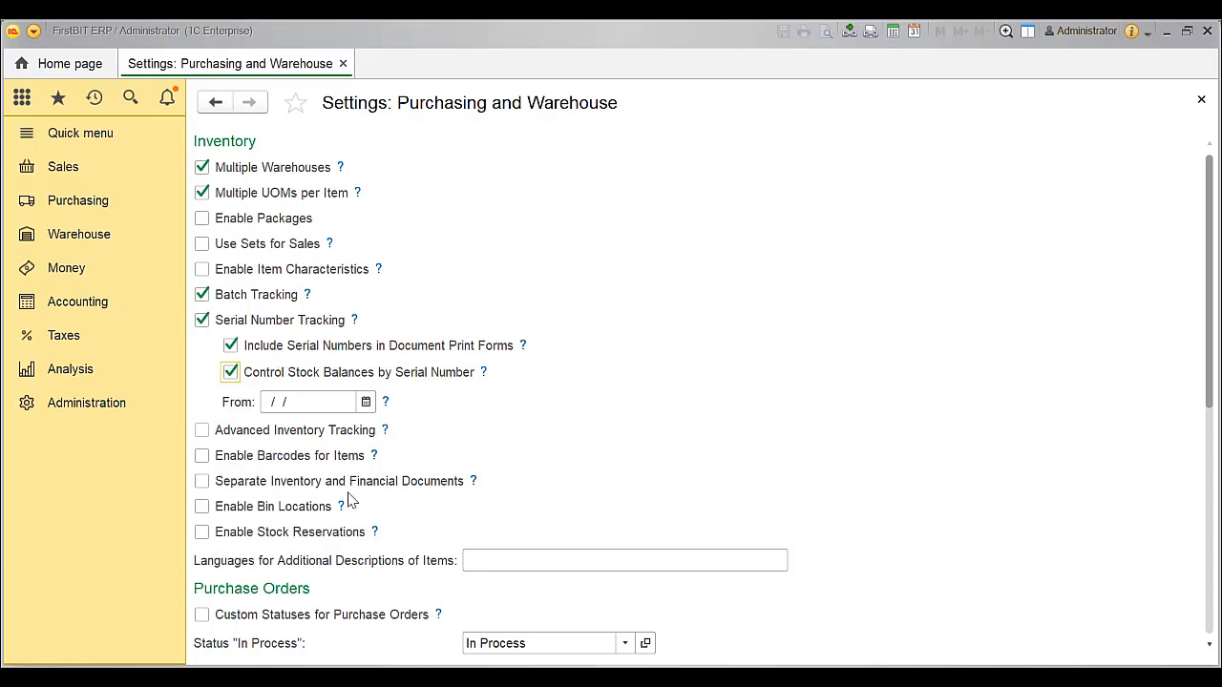
pyautogui.click(67, 177)
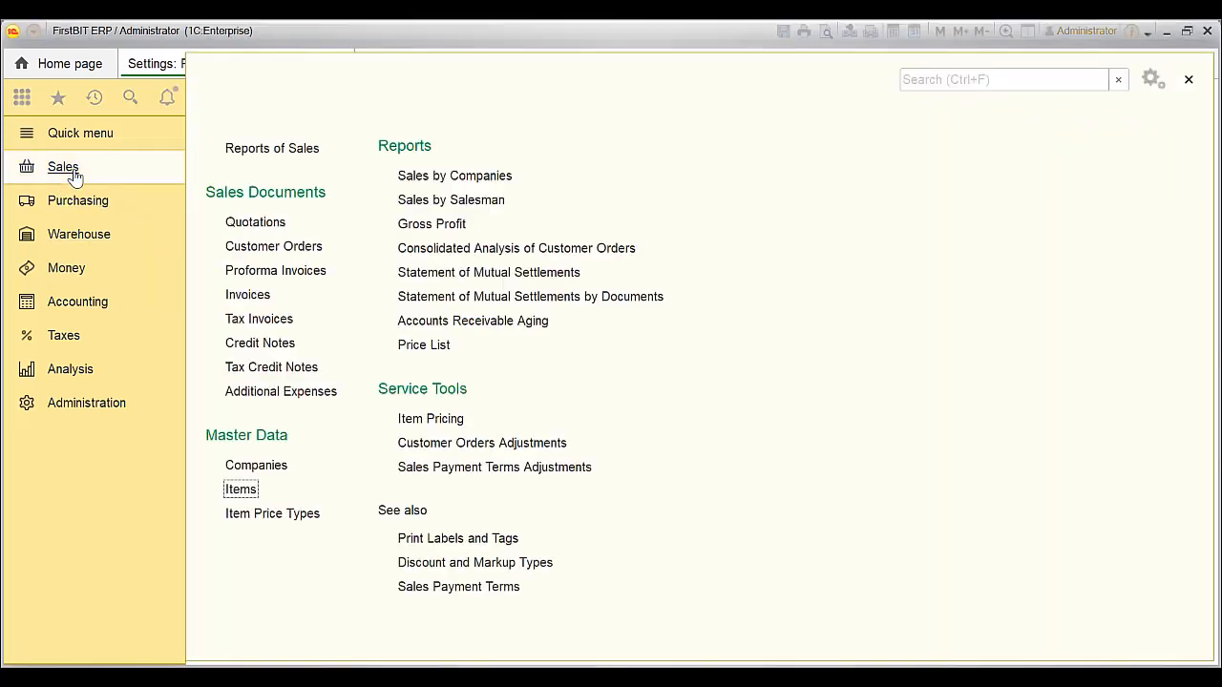
pyautogui.click(240, 489)
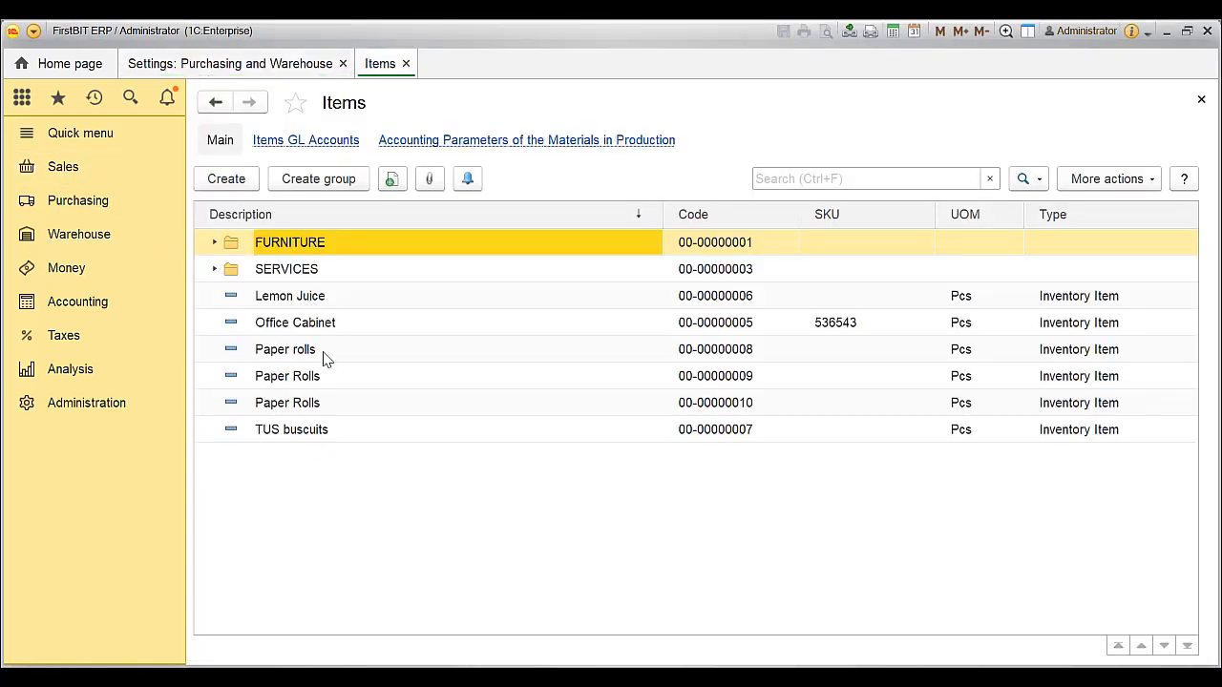
pyautogui.click(323, 349)
pyautogui.doubleClick(322, 349)
pyautogui.click(359, 214)
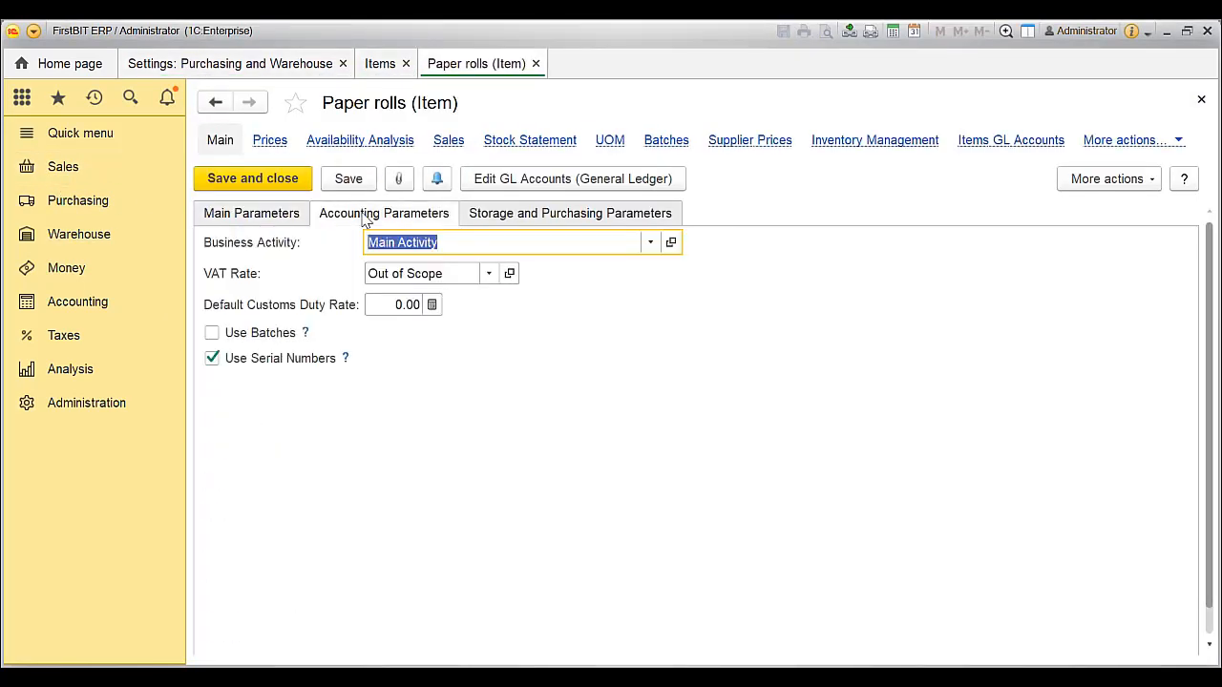
pyautogui.click(212, 359)
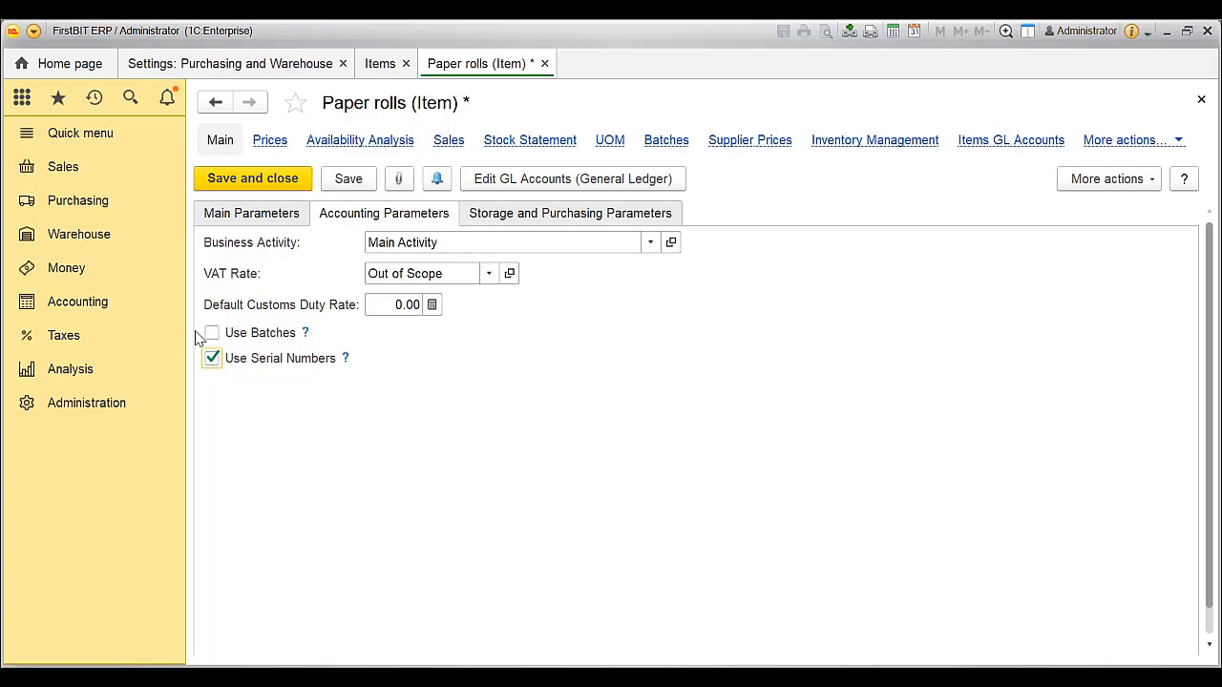
# Step: Create and save the serial number AE286234 for the Paper rolls item
pyautogui.click(1152, 145)
pyautogui.click(942, 203)
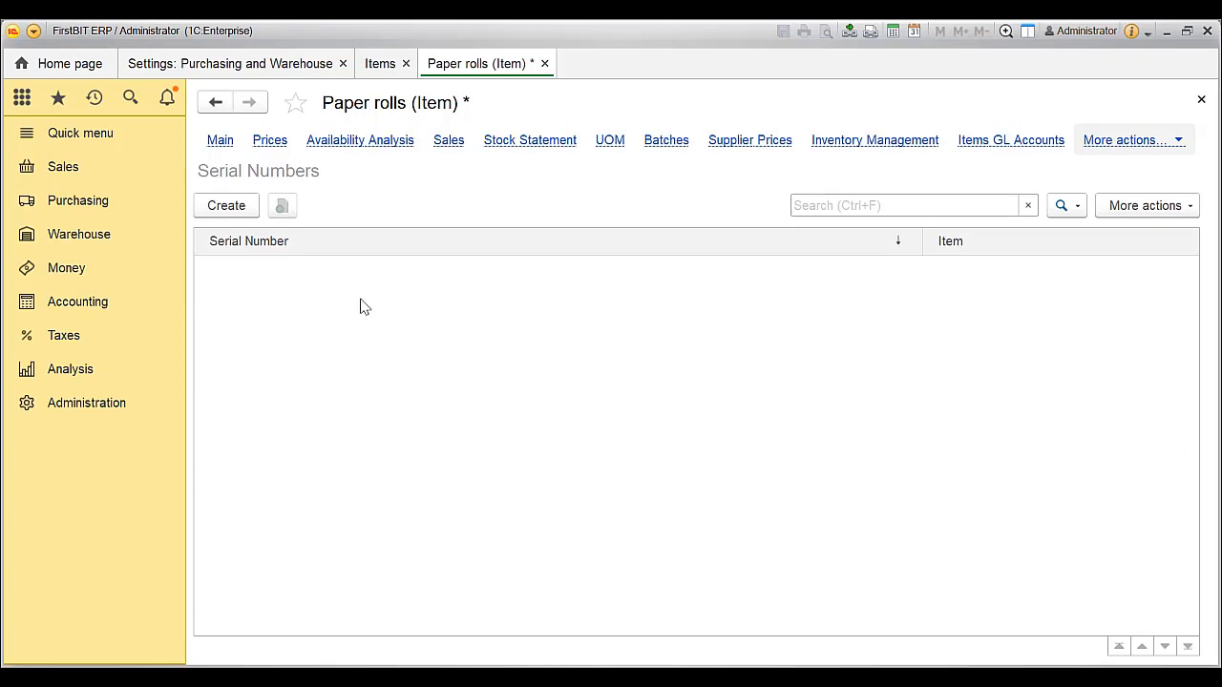
pyautogui.click(246, 207)
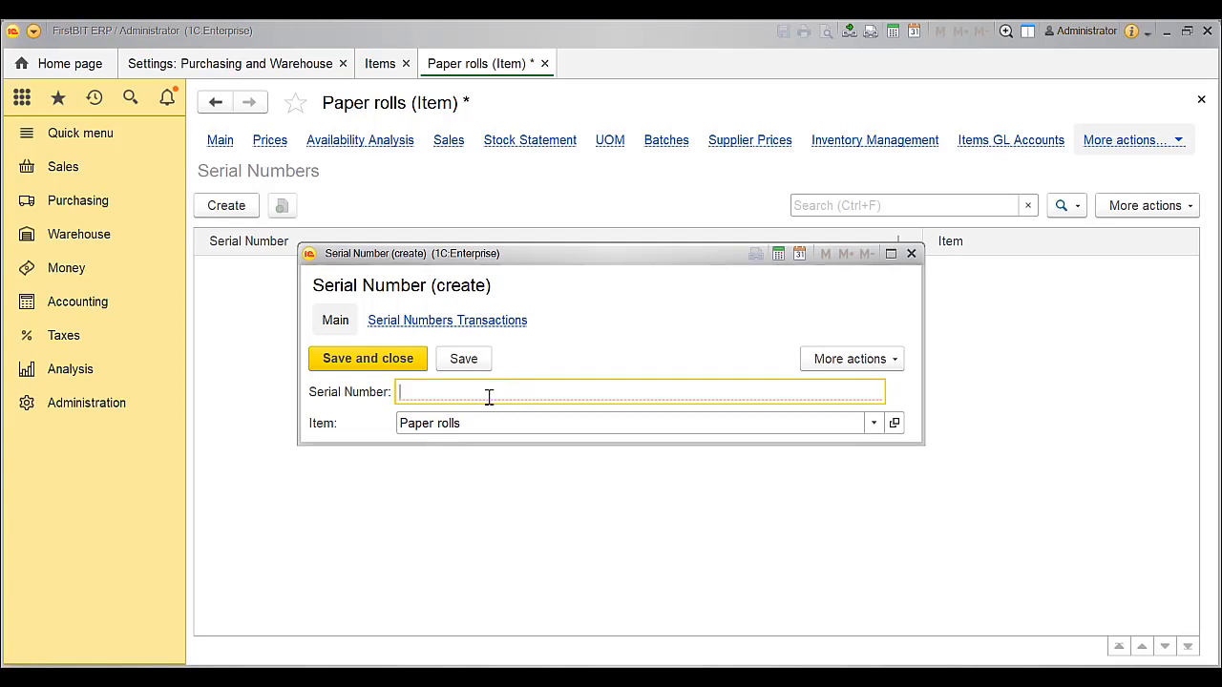
pyautogui.write('AE286234')
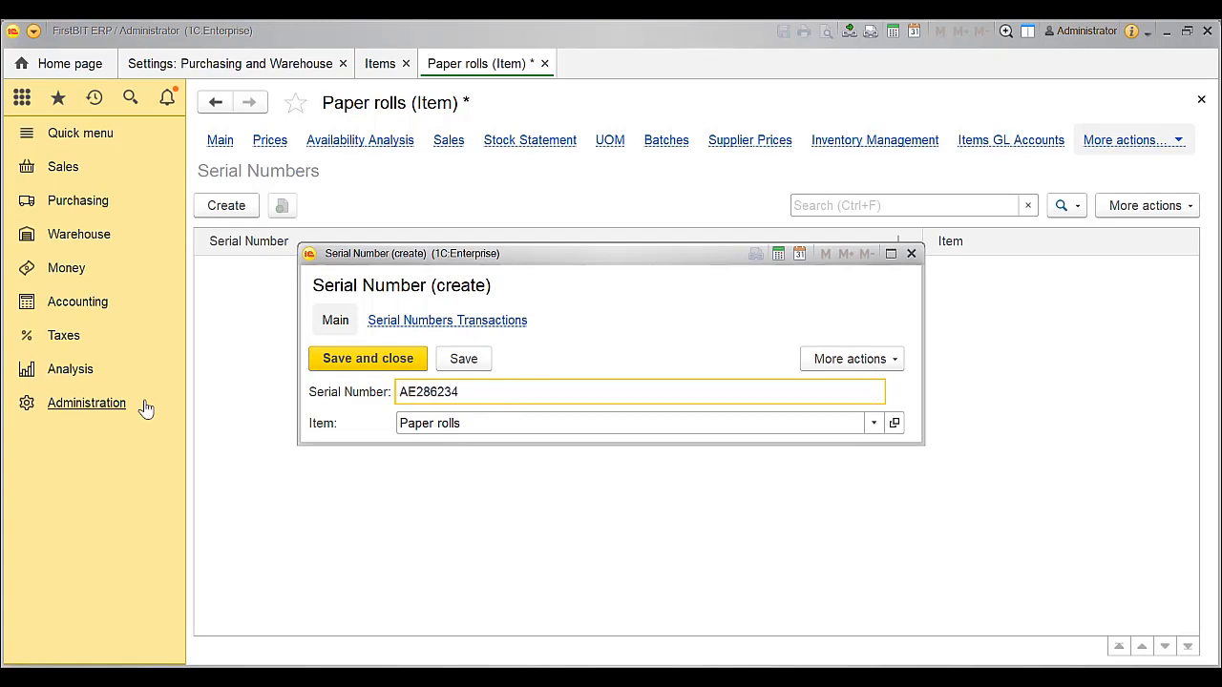
pyautogui.click(447, 364)
pyautogui.click(1198, 609)
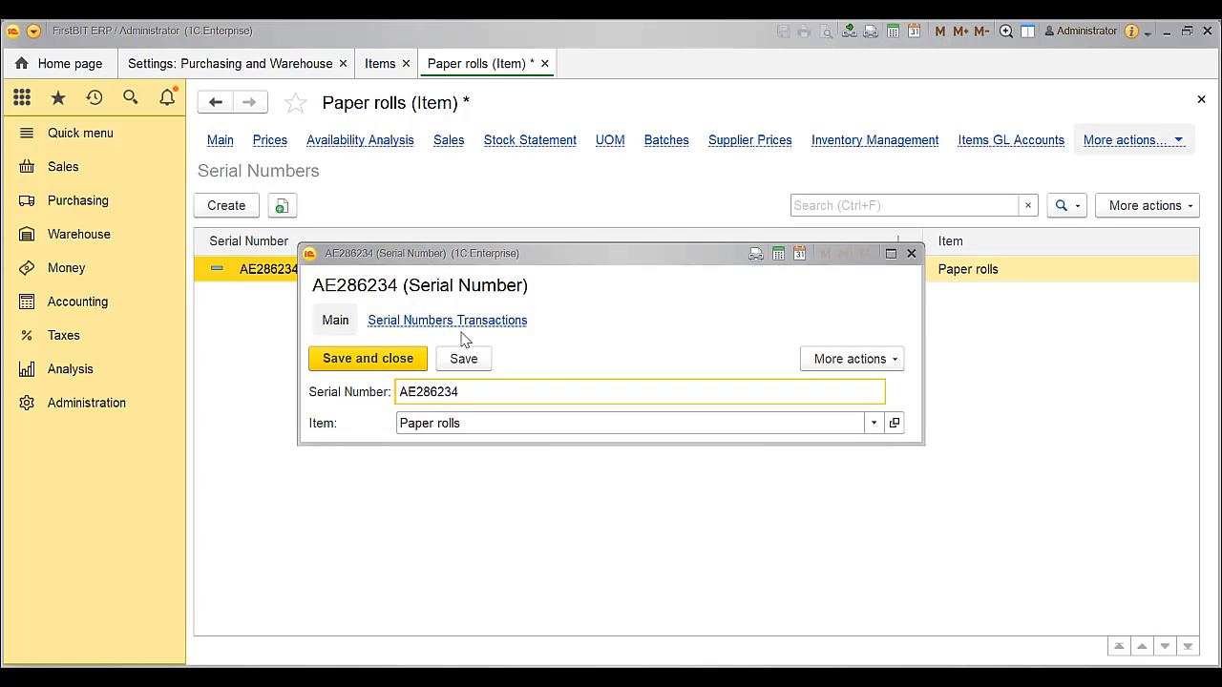
pyautogui.click(408, 362)
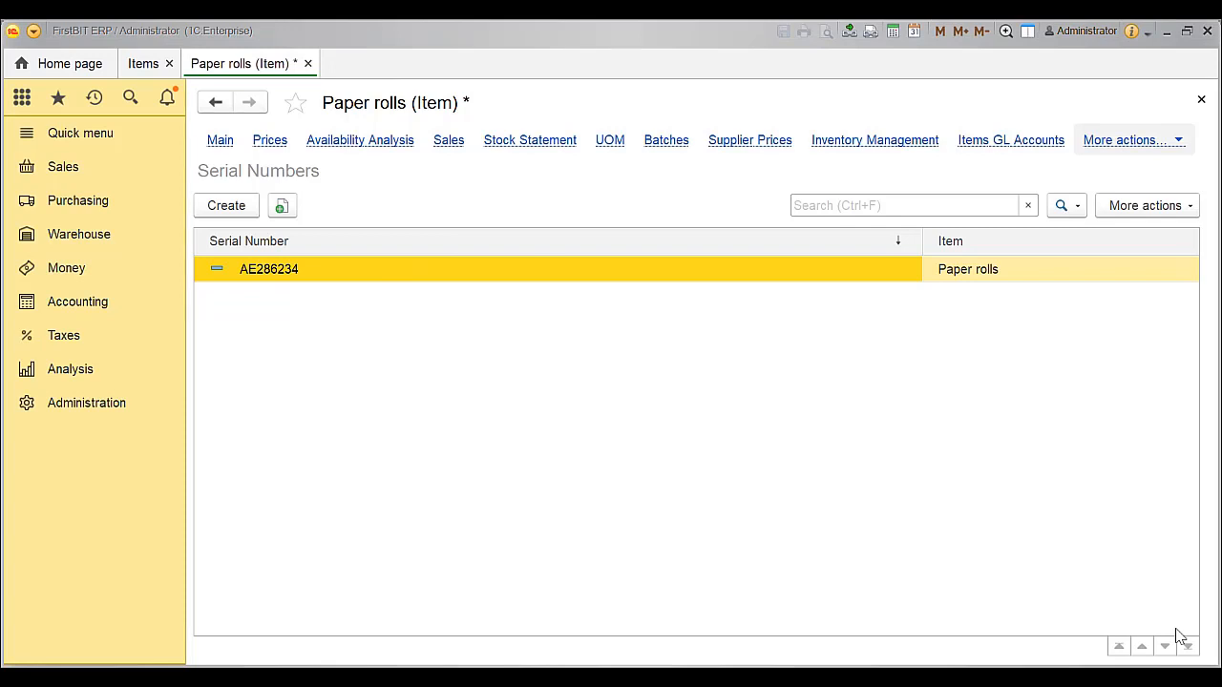
# Step: Open the latest received invoice from Jim Ted General Trading and bring up the serial numbers of its SWID Coffee Maker line
pyautogui.click(125, 200)
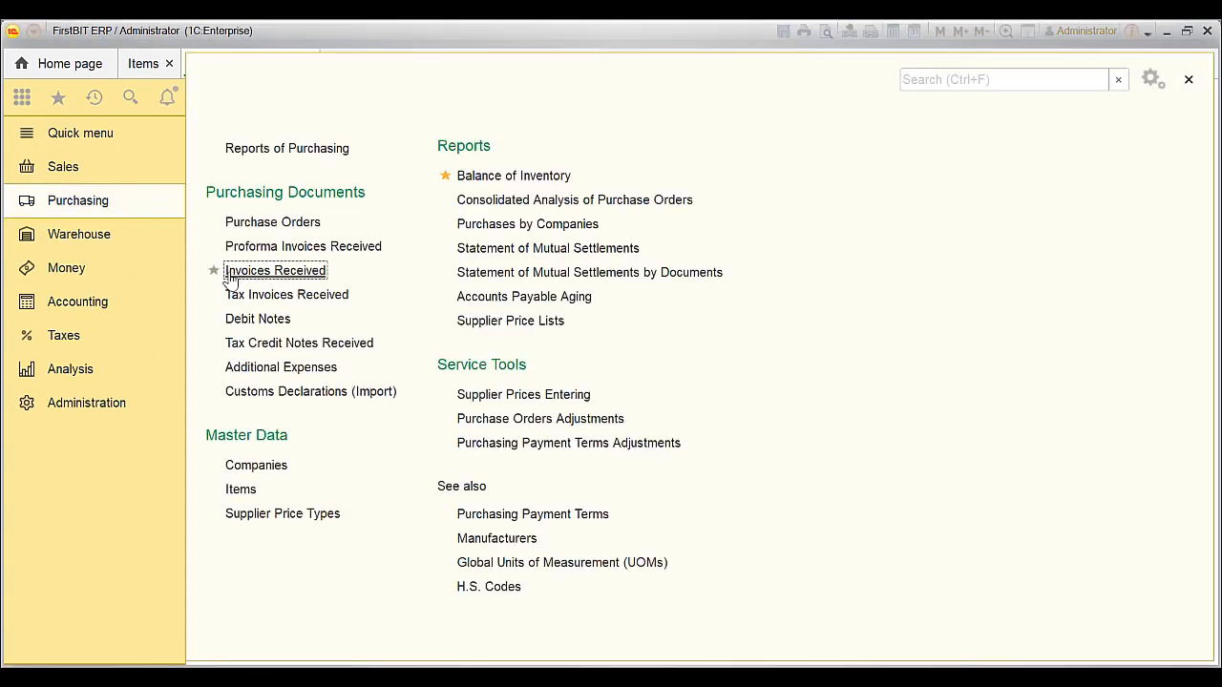
pyautogui.click(245, 272)
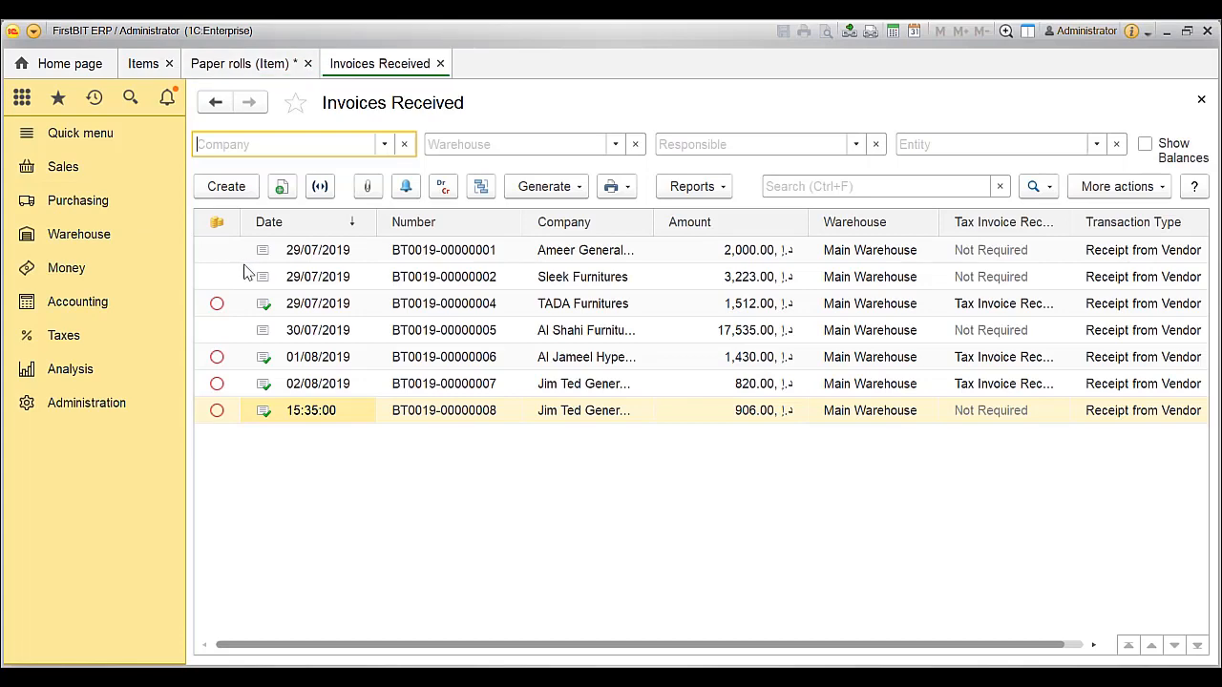
pyautogui.doubleClick(307, 412)
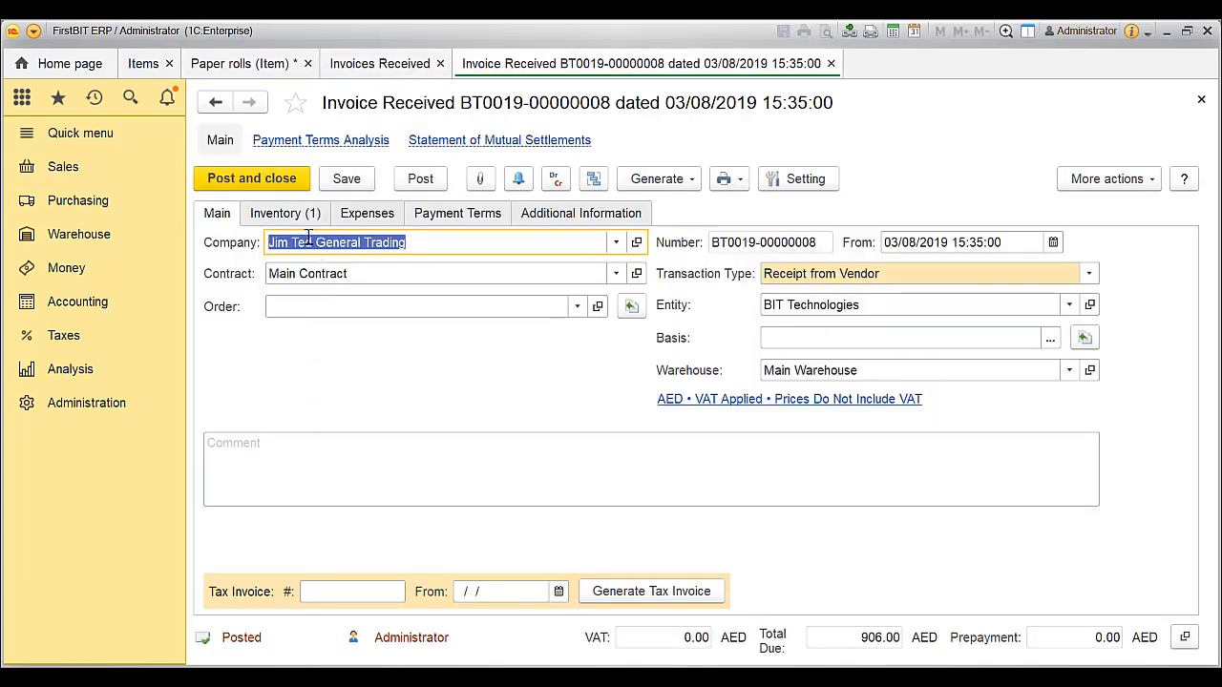
pyautogui.click(286, 213)
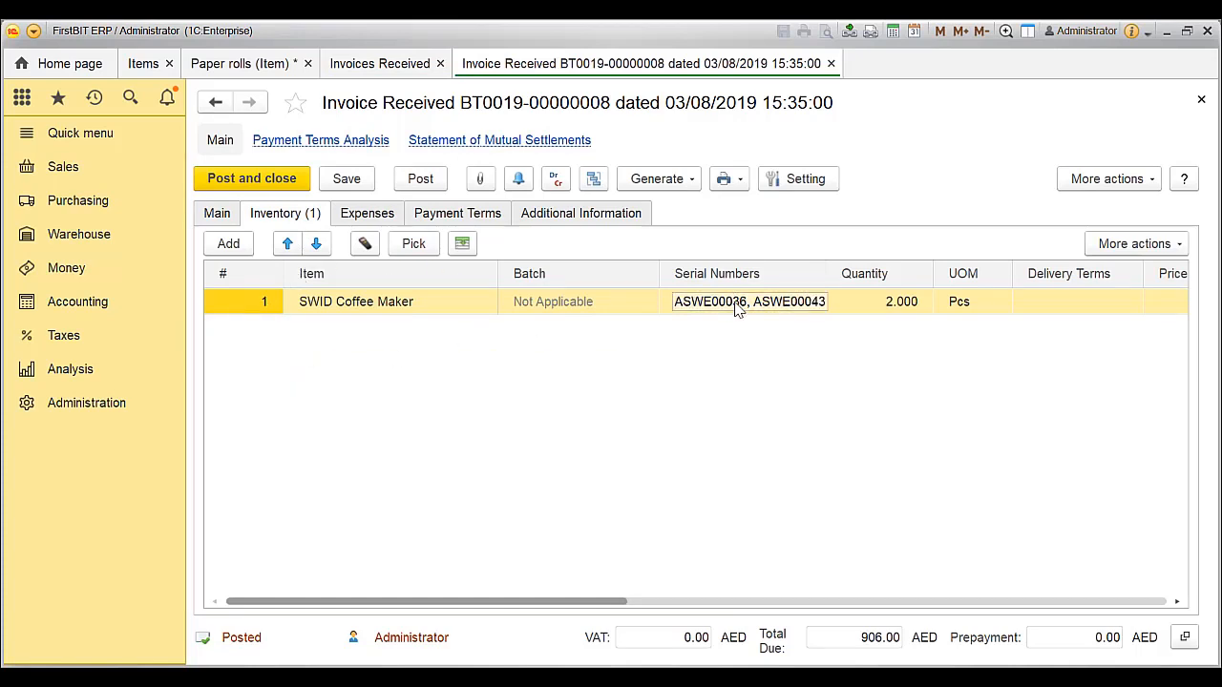
pyautogui.click(737, 303)
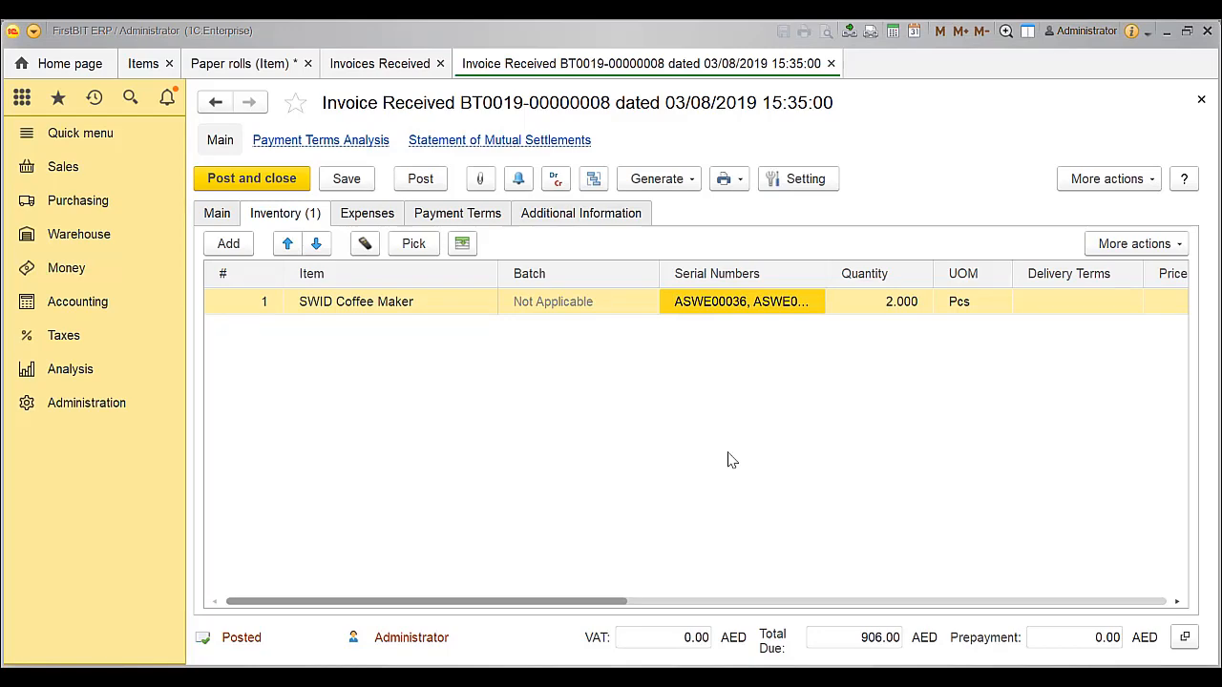
pyautogui.doubleClick(726, 299)
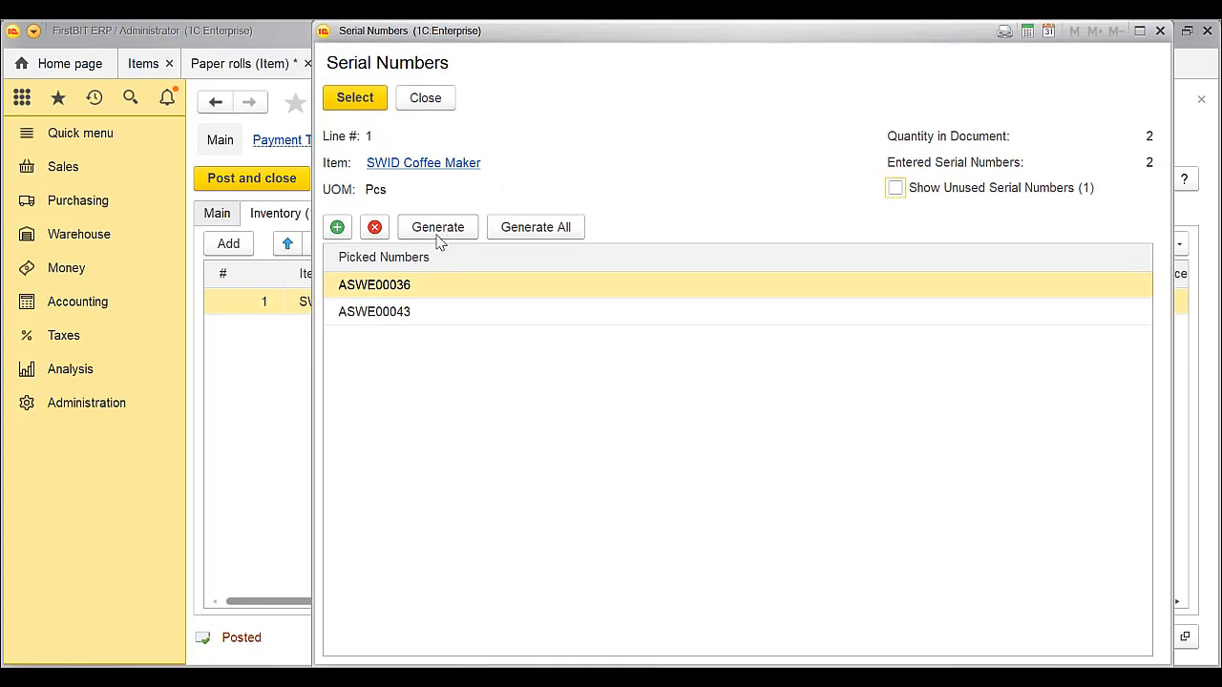
pyautogui.click(439, 244)
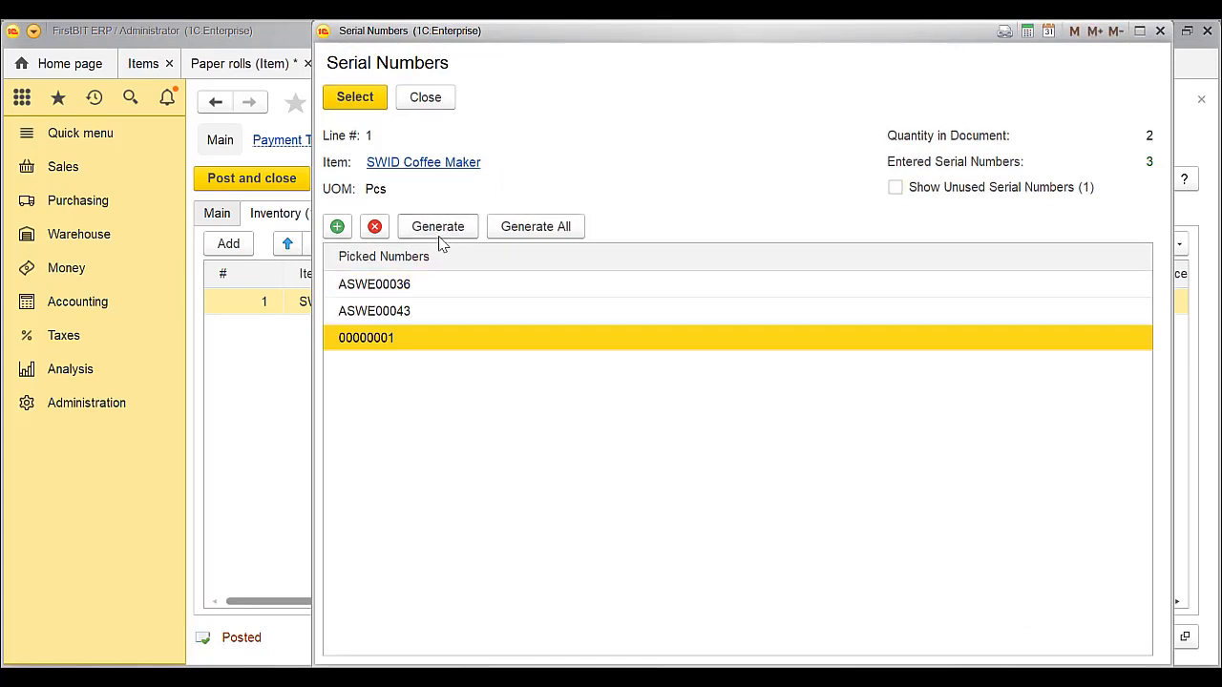
pyautogui.doubleClick(434, 349)
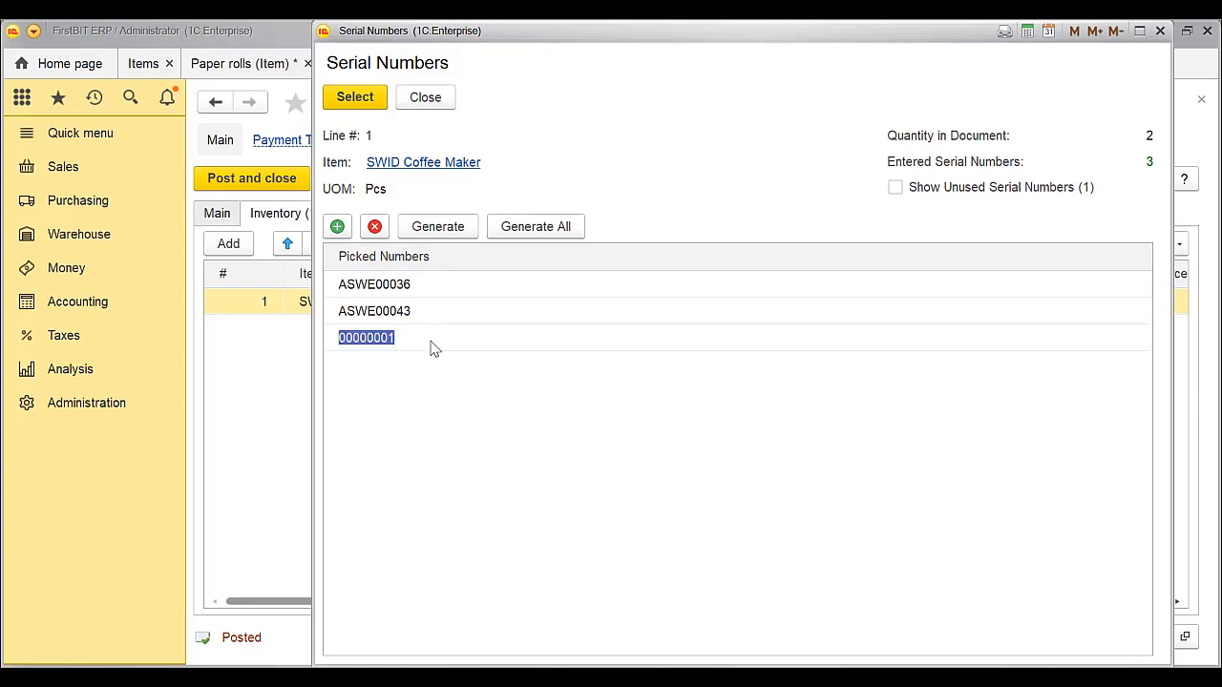
pyautogui.write('ae')
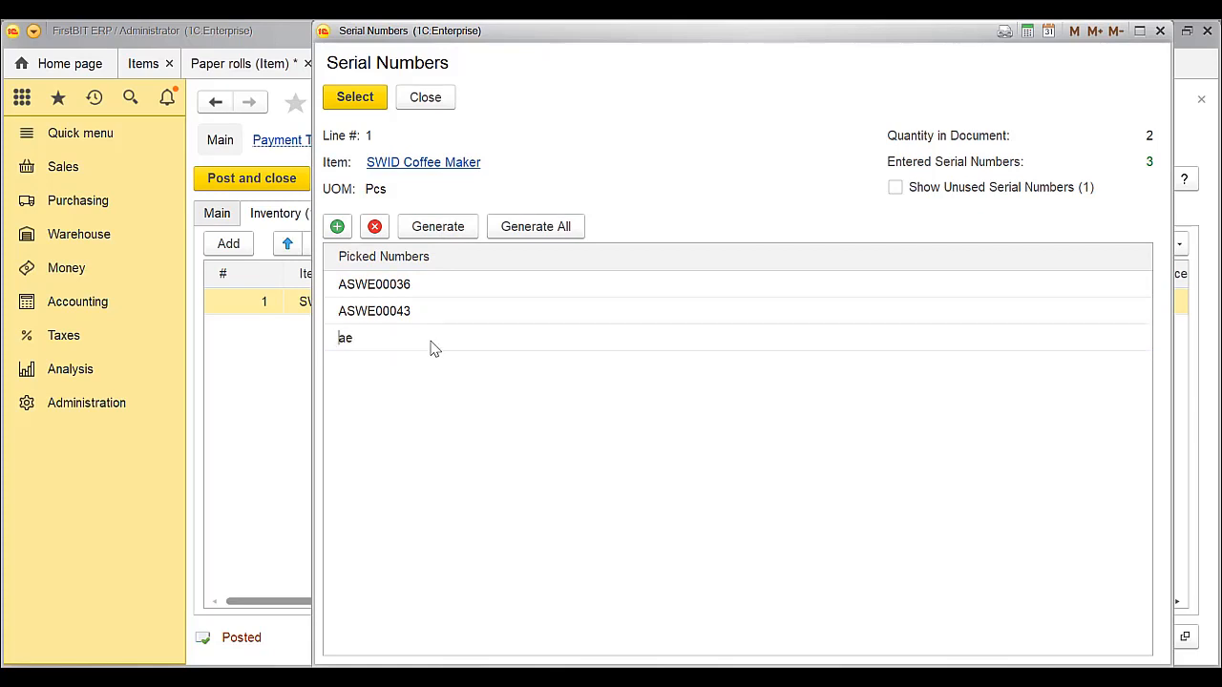
pyautogui.press('BackSpace')
pyautogui.press('BackSpace')
pyautogui.write('AE7489357398')
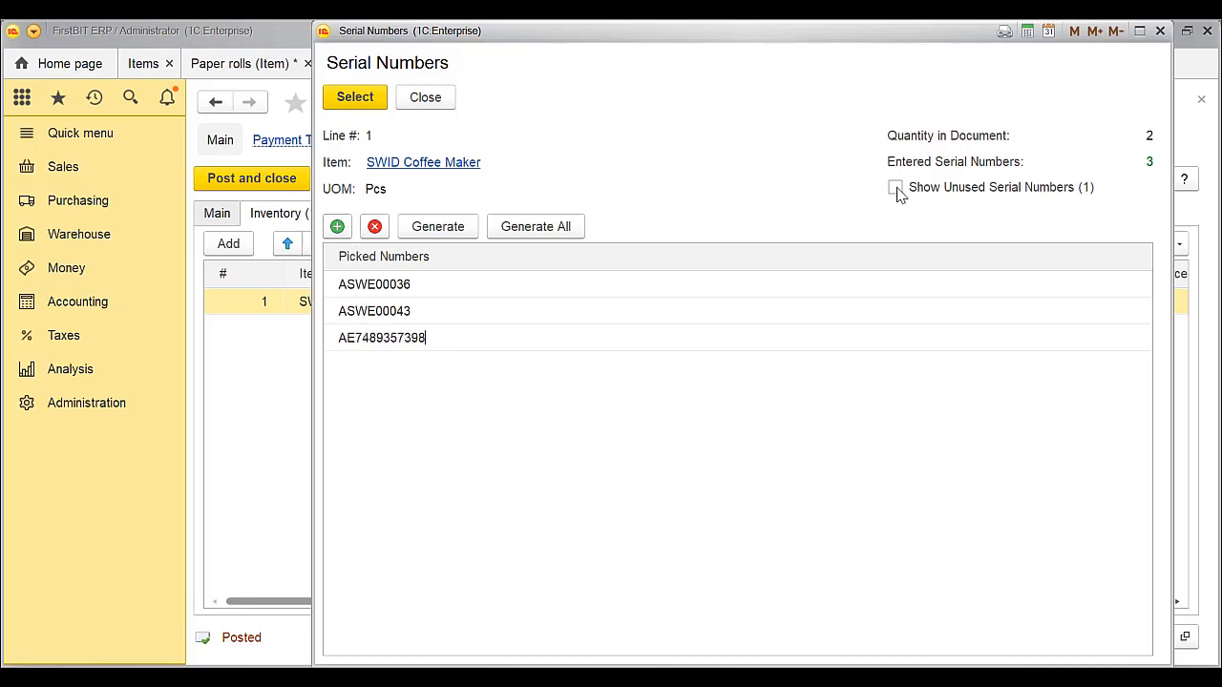
pyautogui.press('Return')
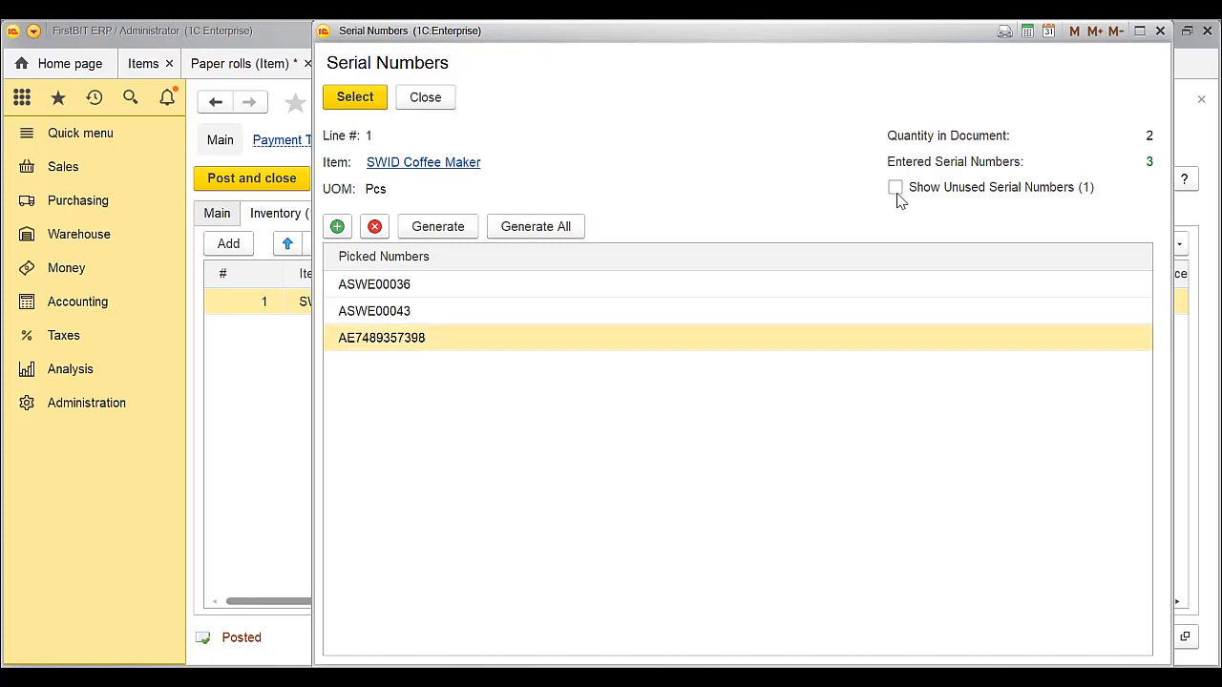
pyautogui.click(895, 189)
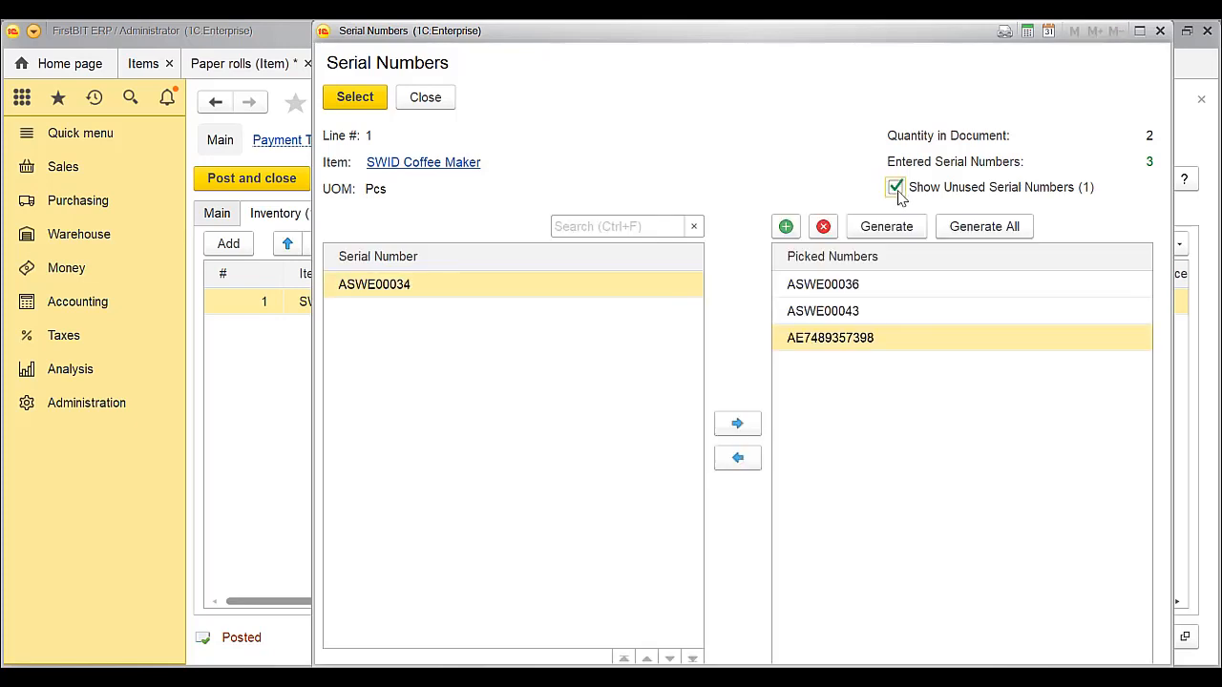
pyautogui.click(403, 287)
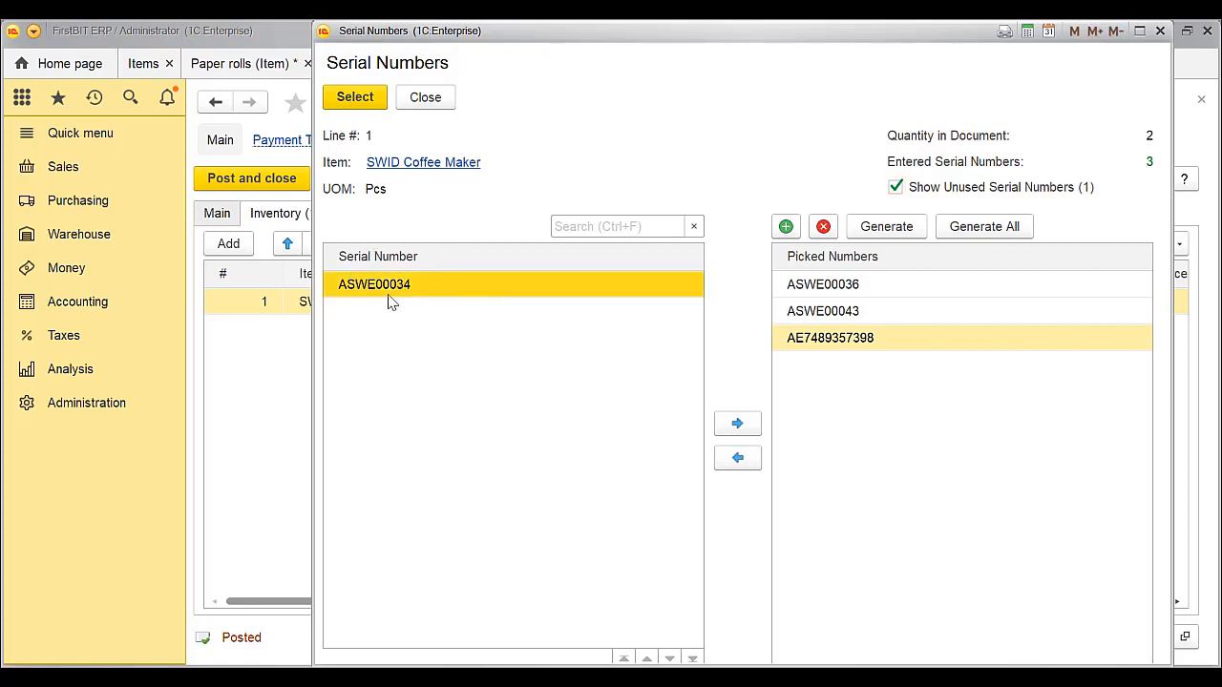
pyautogui.click(819, 336)
pyautogui.click(739, 459)
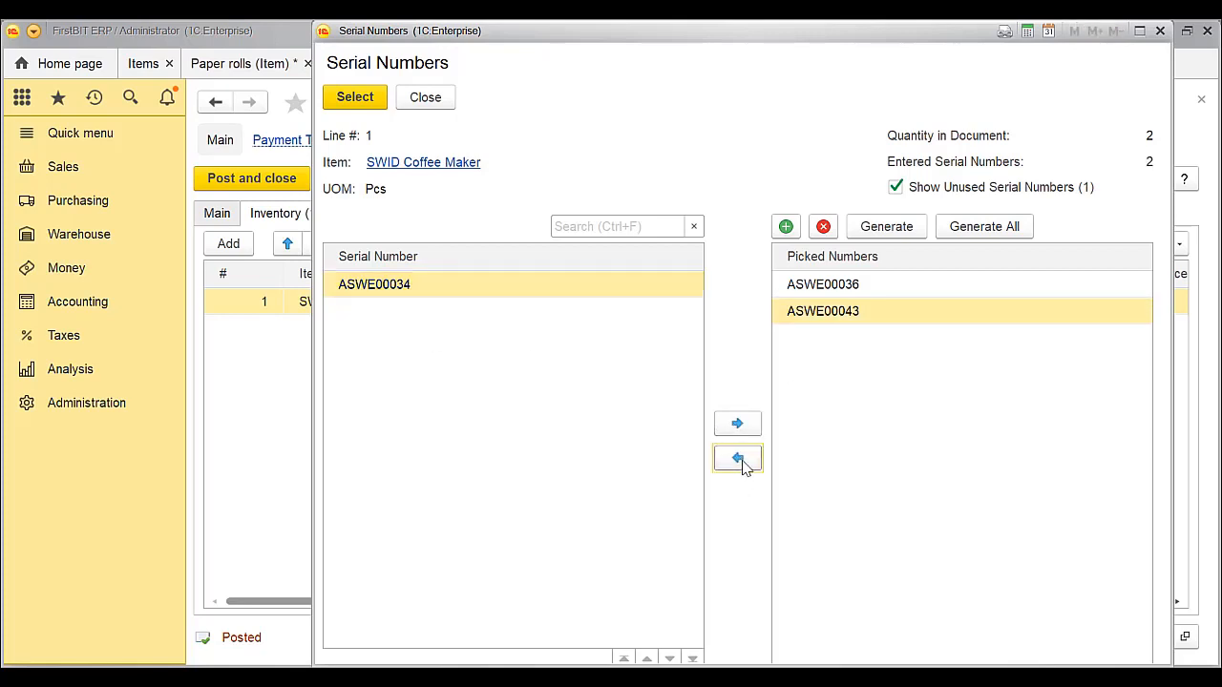
pyautogui.click(375, 99)
pyautogui.click(426, 179)
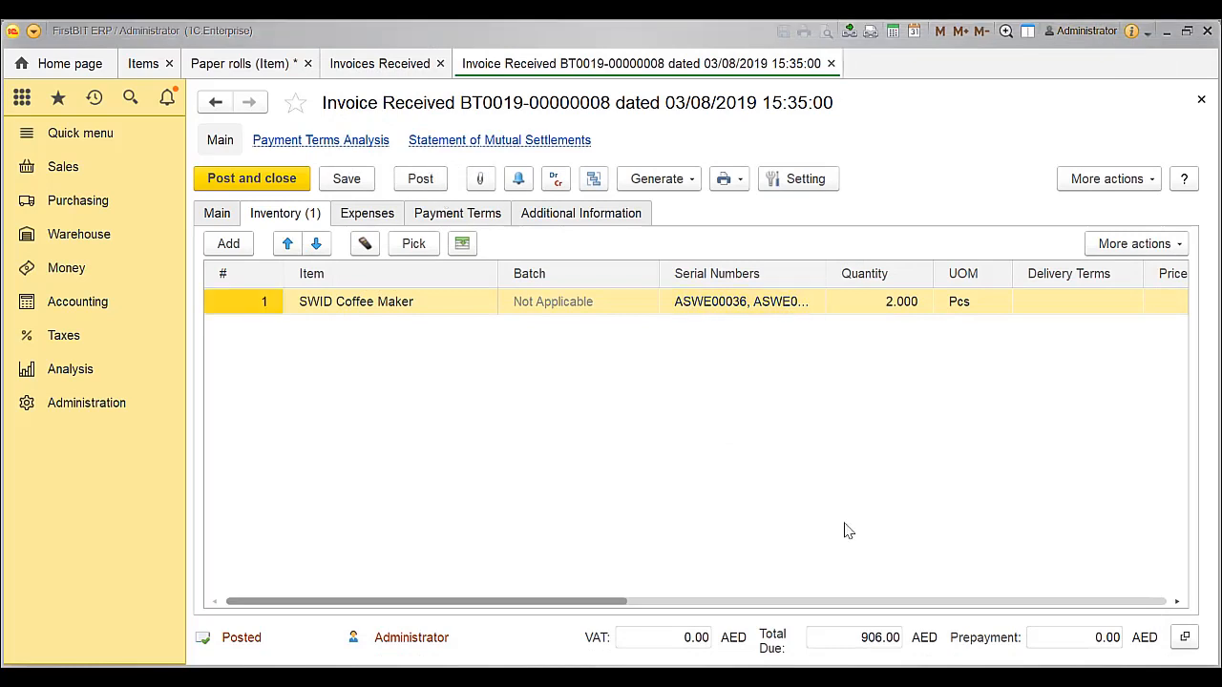
# Step: Open the latest sales invoice for Shah and Sons and bring up the serial numbers of its SWID Coffee Maker line
pyautogui.click(59, 169)
pyautogui.click(244, 295)
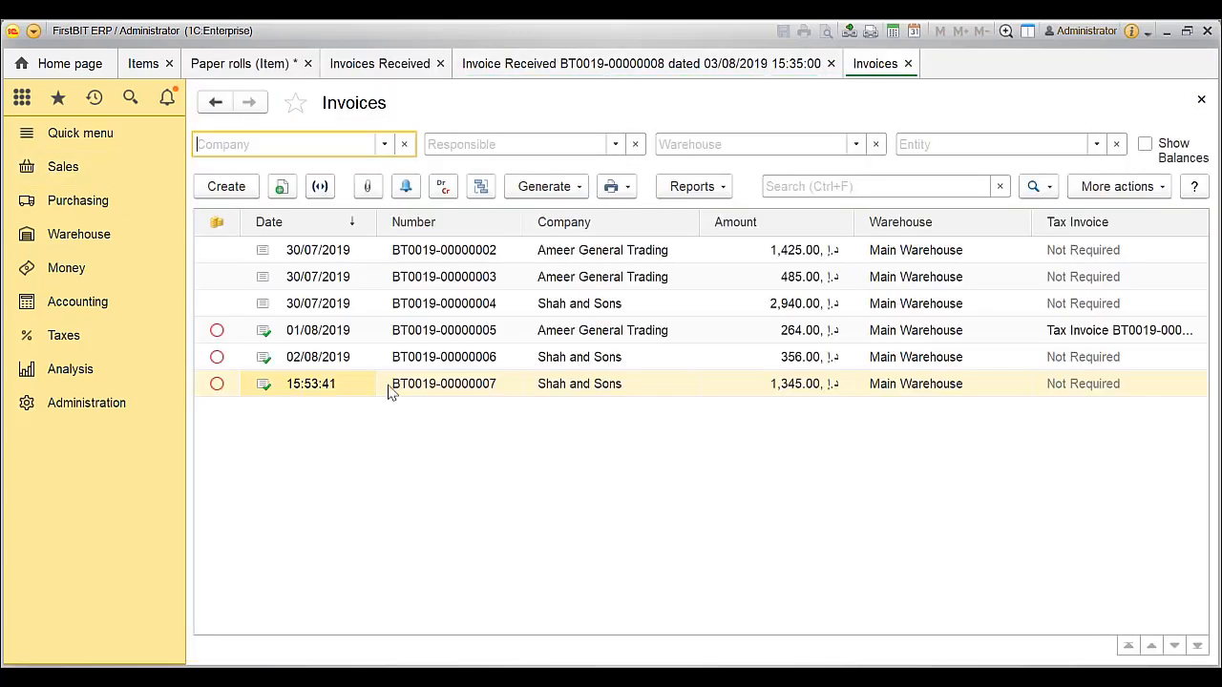
pyautogui.doubleClick(385, 384)
pyautogui.click(316, 218)
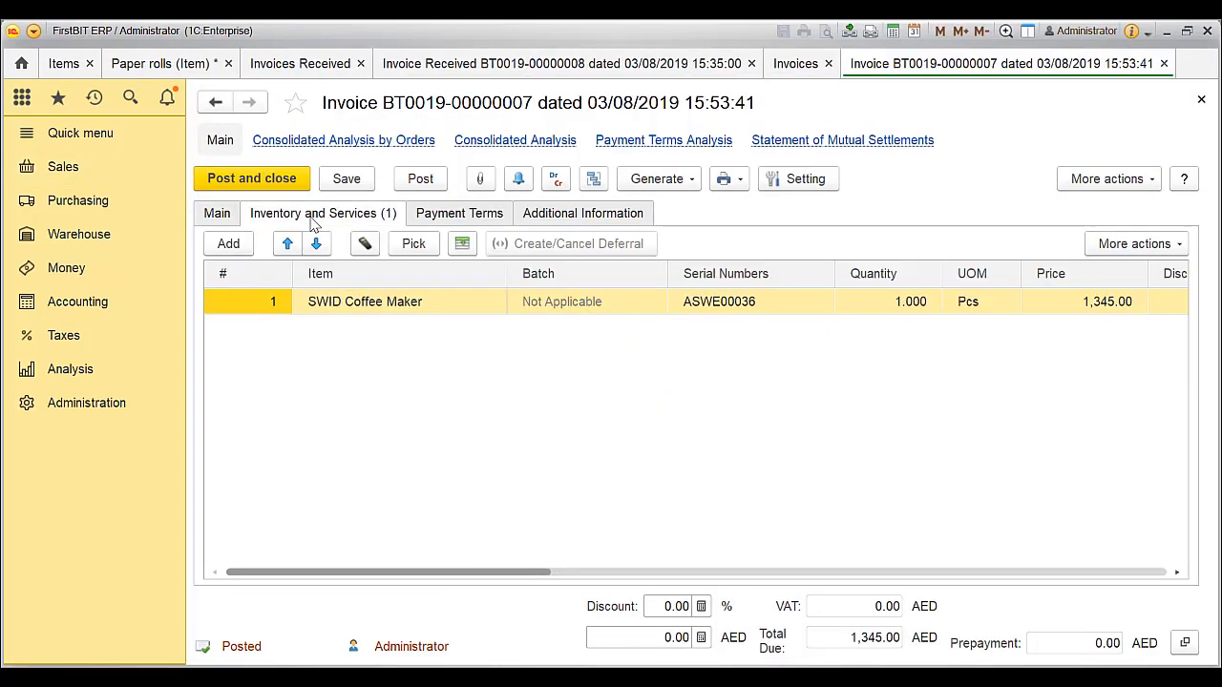
pyautogui.doubleClick(752, 306)
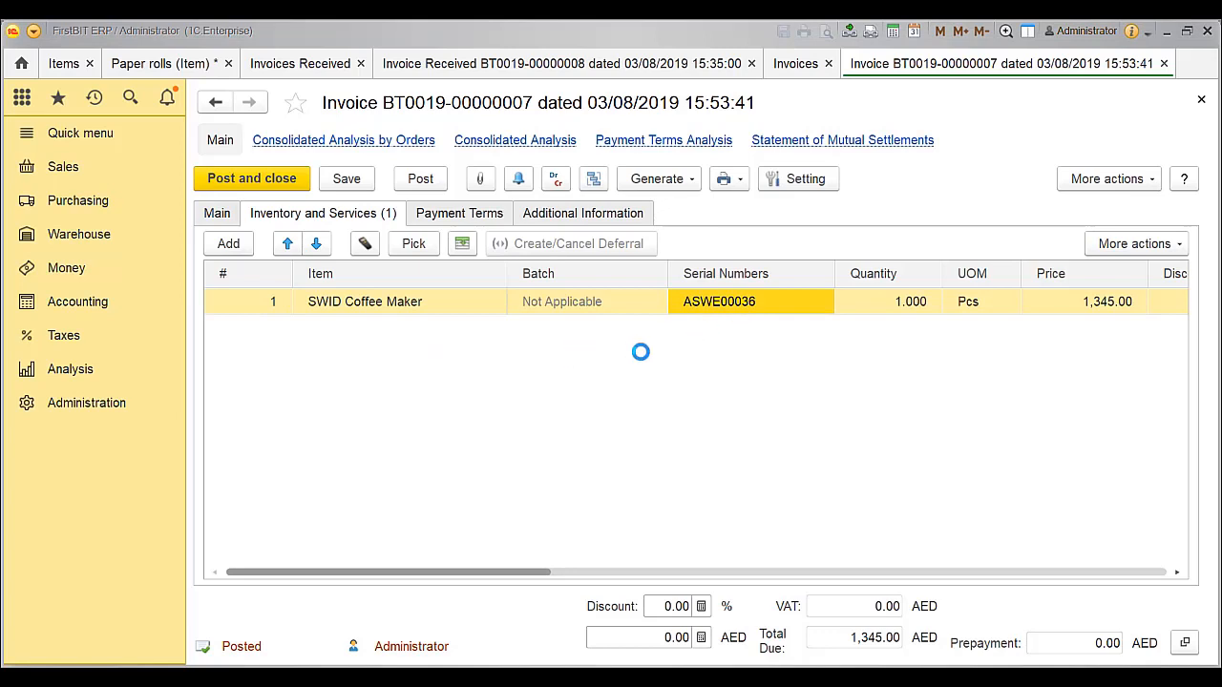
pyautogui.doubleClick(762, 303)
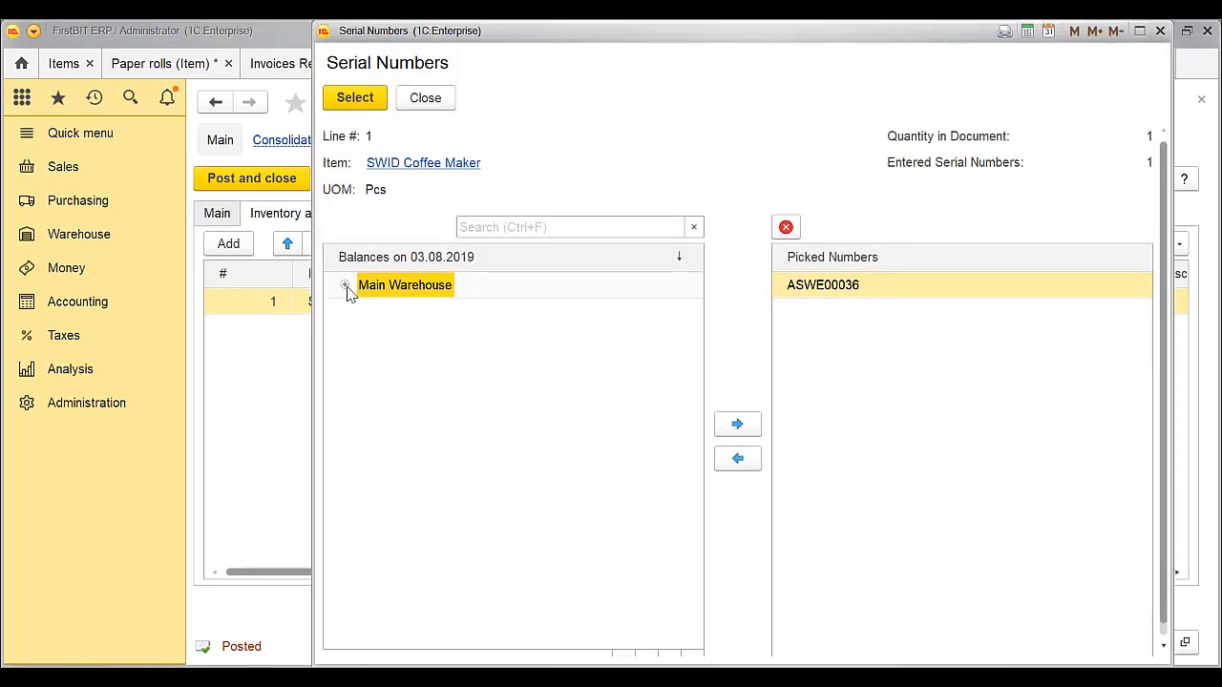
# Step: Add serial number ASWE00043 from the Main Warehouse balances to the picked numbers of the sales invoice line
pyautogui.click(345, 286)
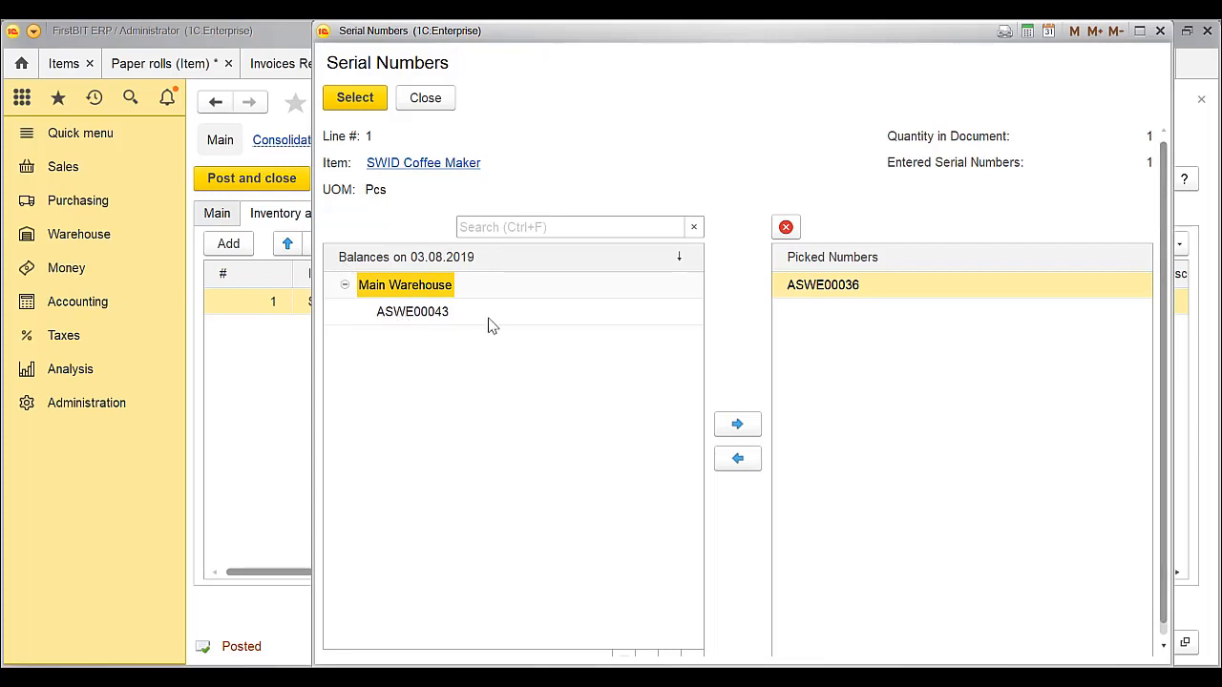
pyautogui.click(415, 320)
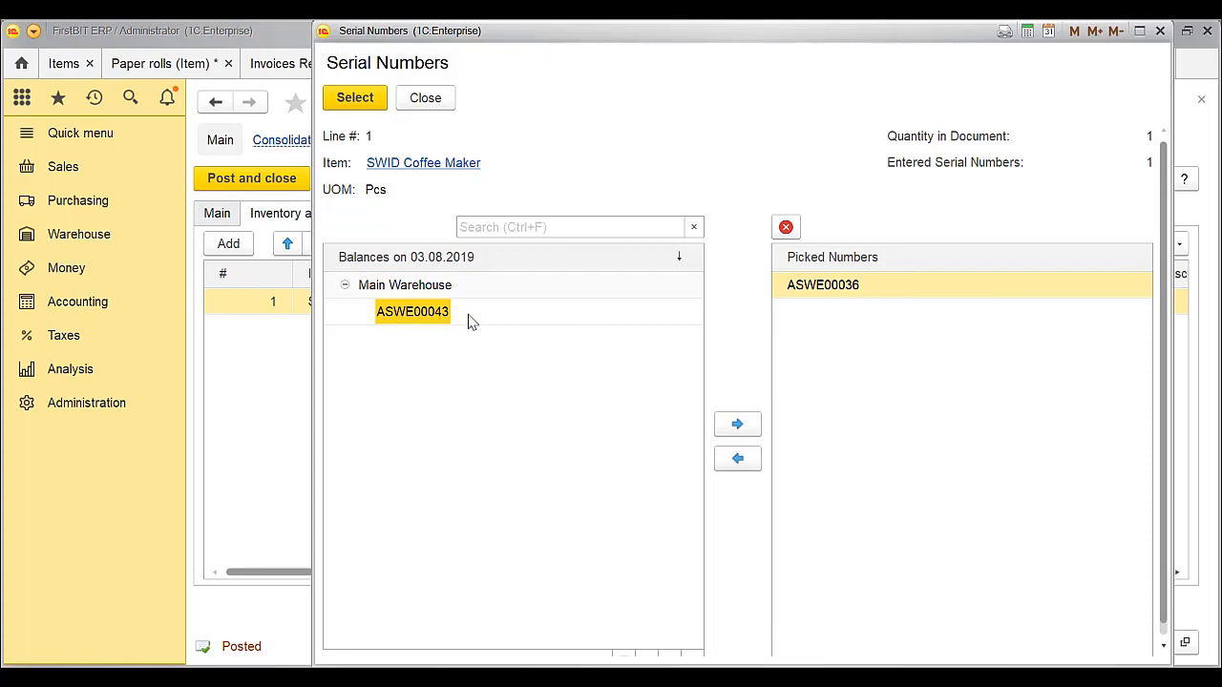
pyautogui.click(736, 424)
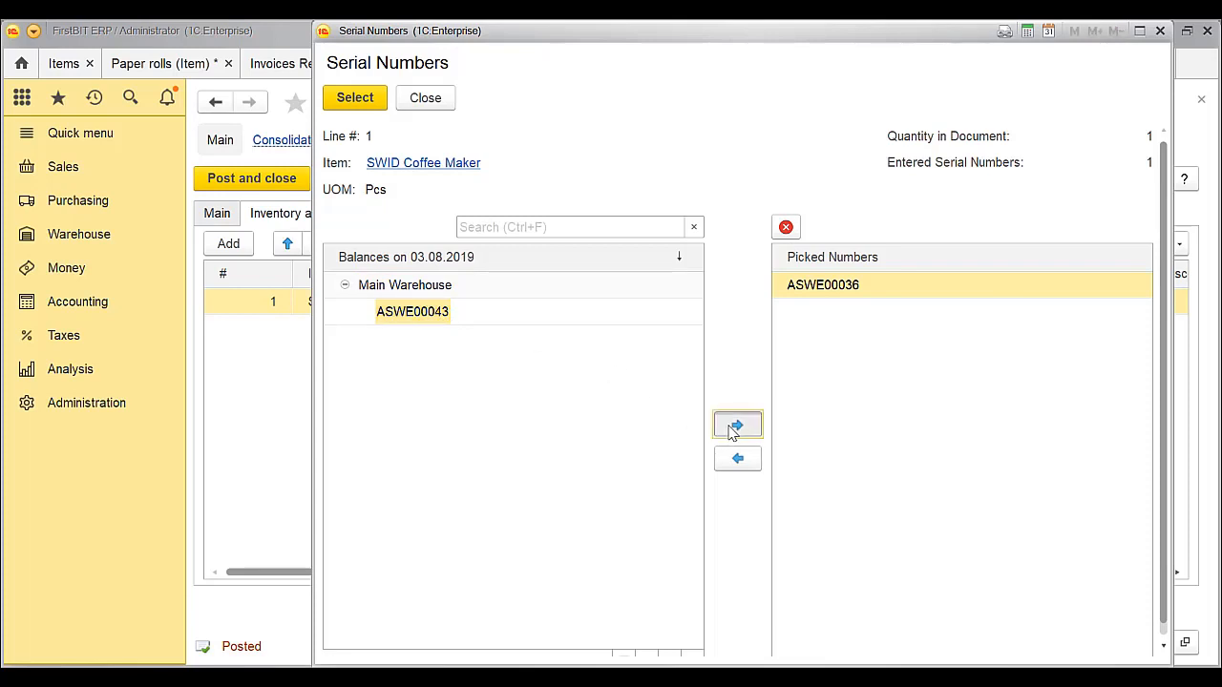
pyautogui.click(927, 394)
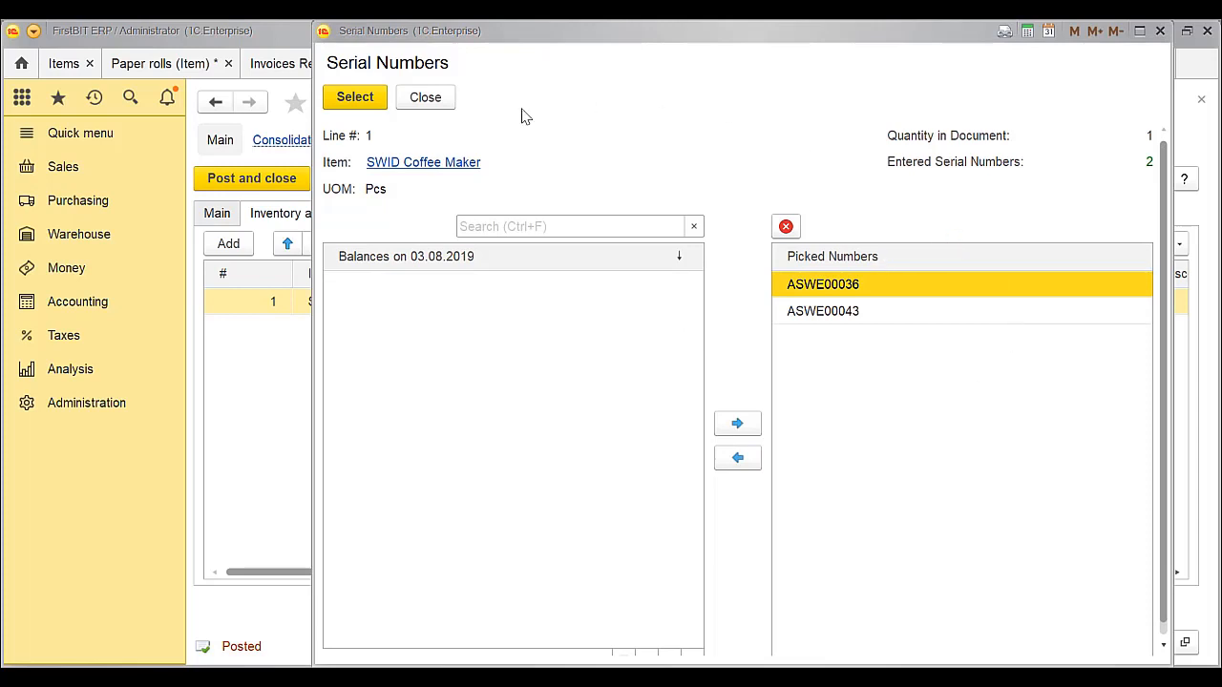
# Step: Apply the picked serial numbers to the SWID Coffee Maker line and post the sales invoice
pyautogui.click(371, 103)
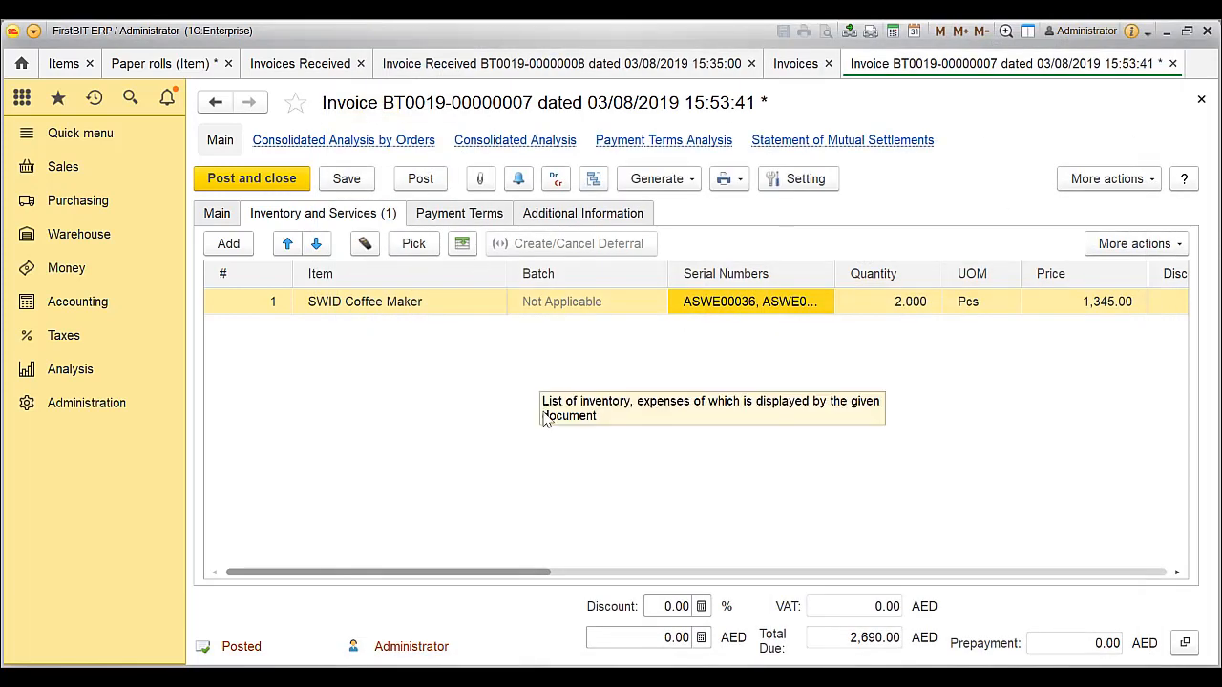
pyautogui.click(418, 183)
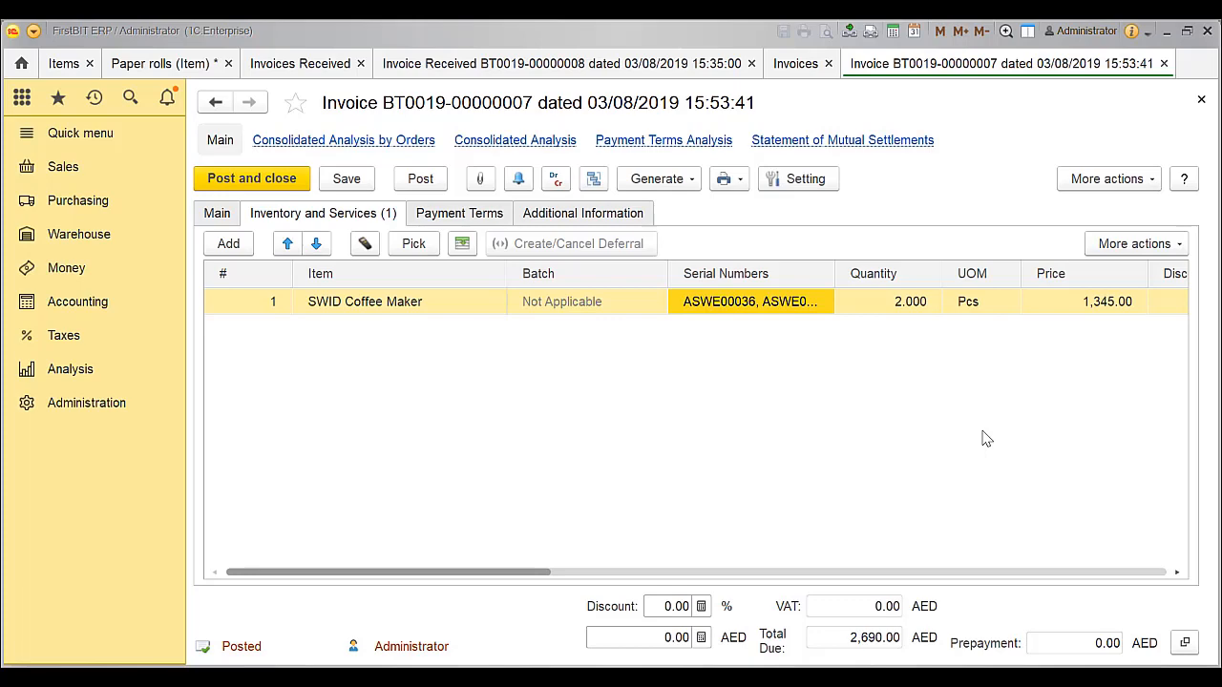
# Step: Run the Serial Numbers Search report from the purchasing reports and examine the documents listed for each SWID Coffee Maker serial number
pyautogui.click(95, 199)
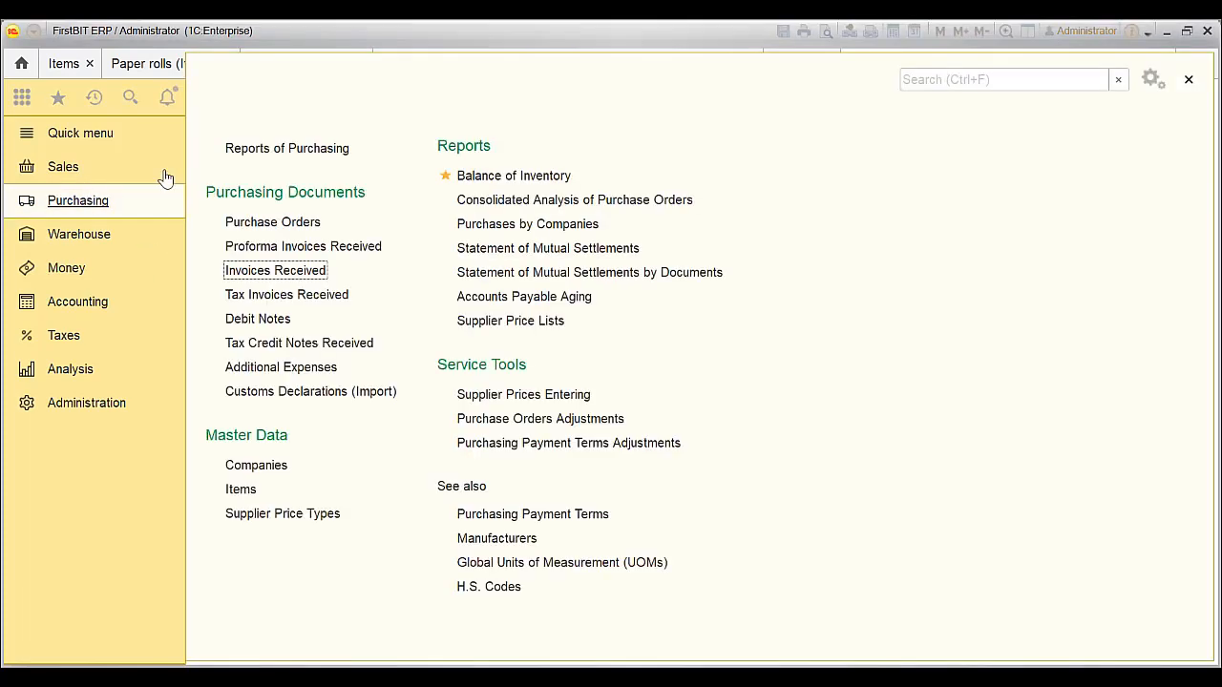
pyautogui.click(286, 151)
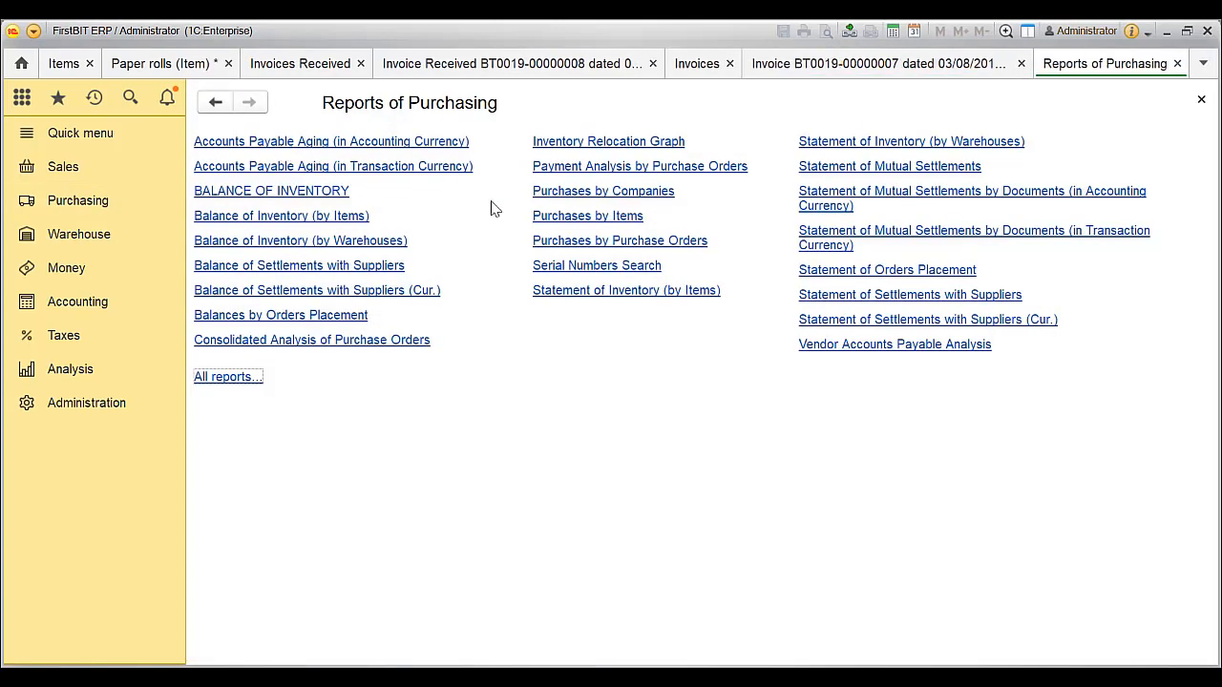
pyautogui.click(575, 267)
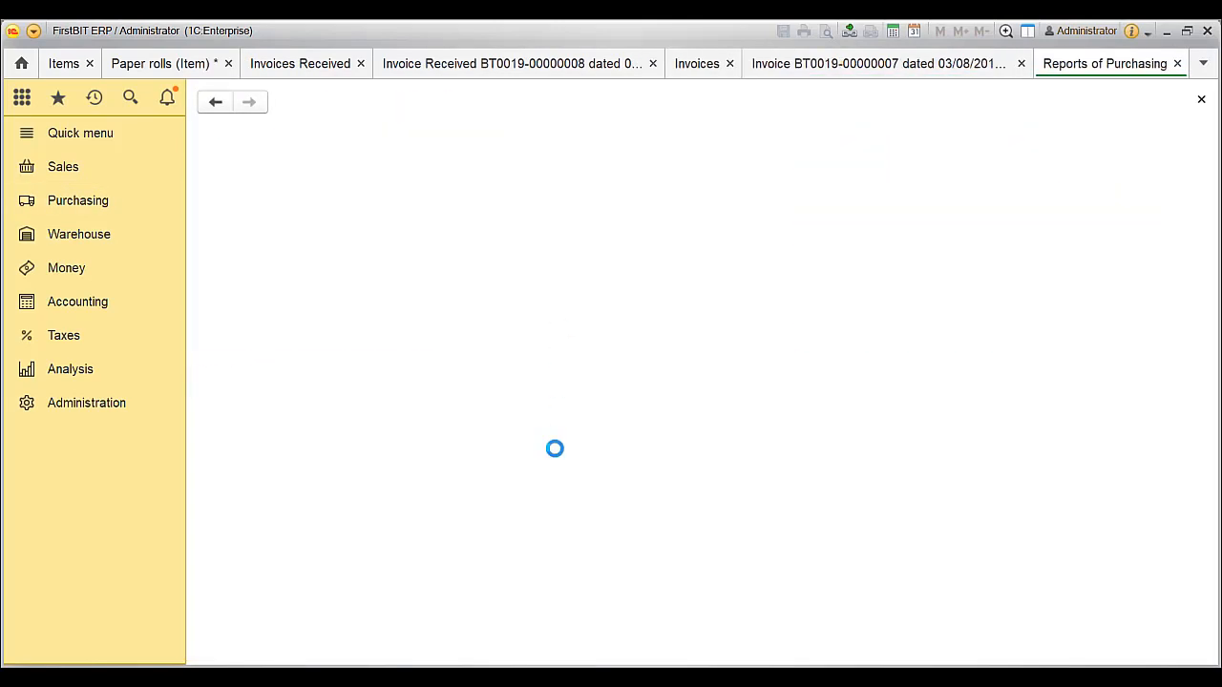
pyautogui.click(530, 377)
pyautogui.click(515, 270)
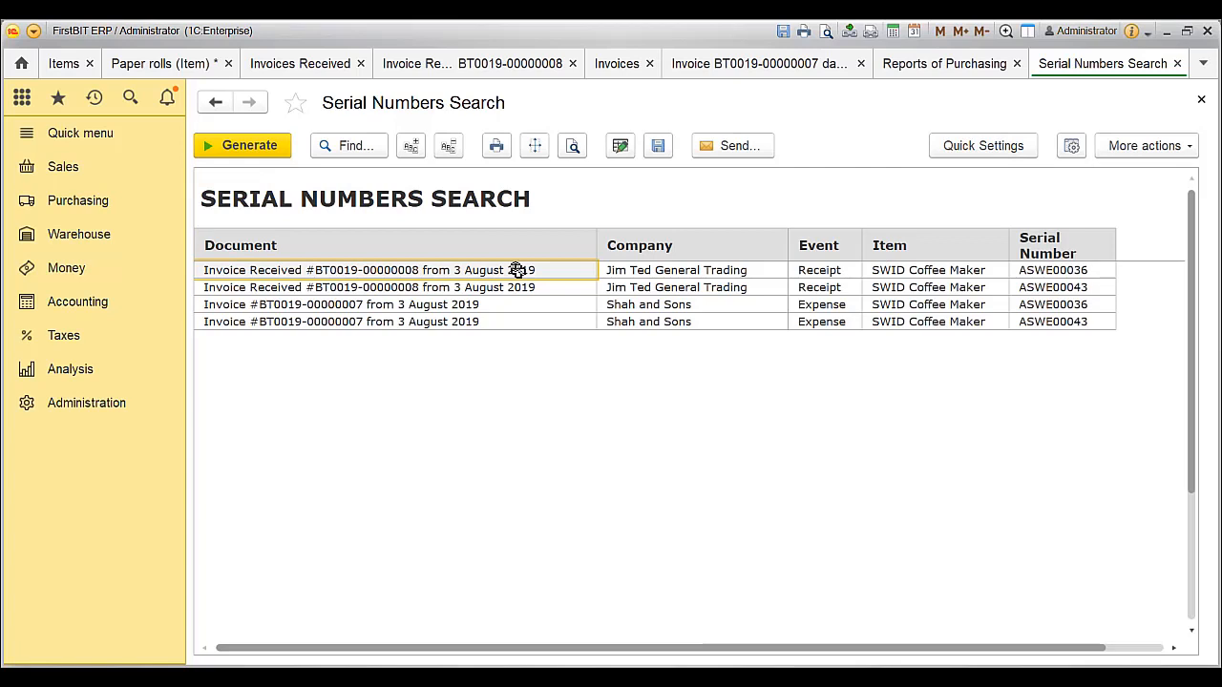
pyautogui.click(1076, 269)
pyautogui.click(1080, 289)
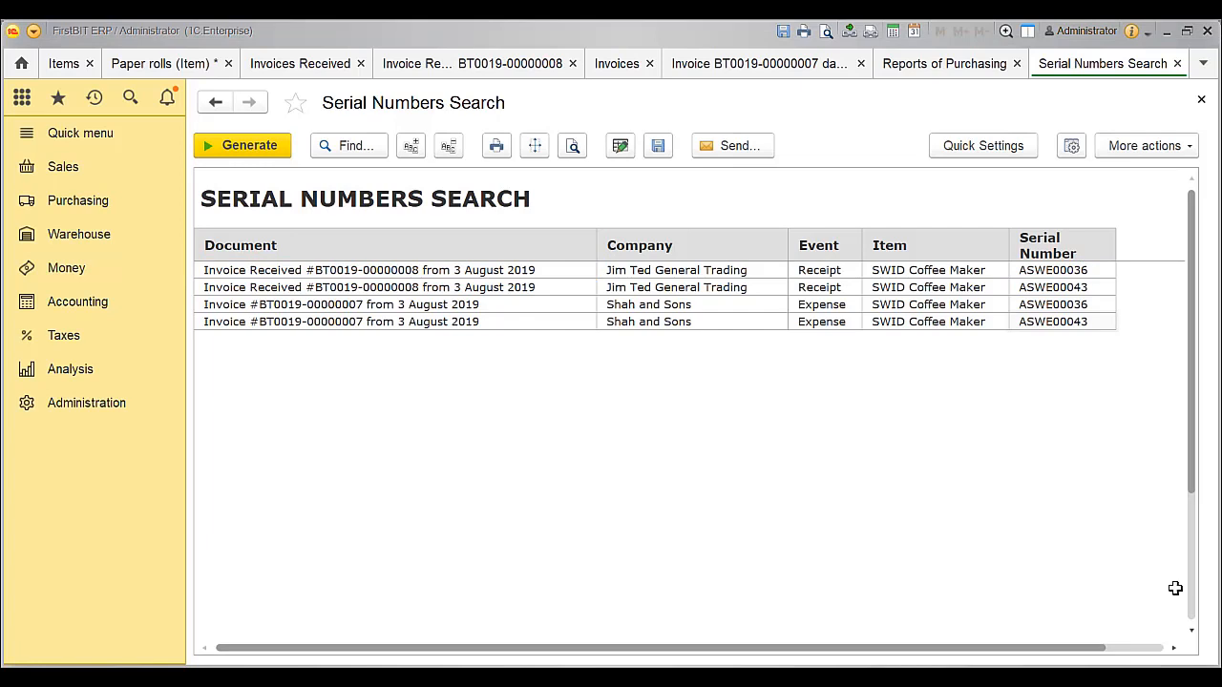
# Step: Filter the Serial Numbers Search report by serial number ASWE00043, regenerate it and hide the quick settings
pyautogui.click(1000, 153)
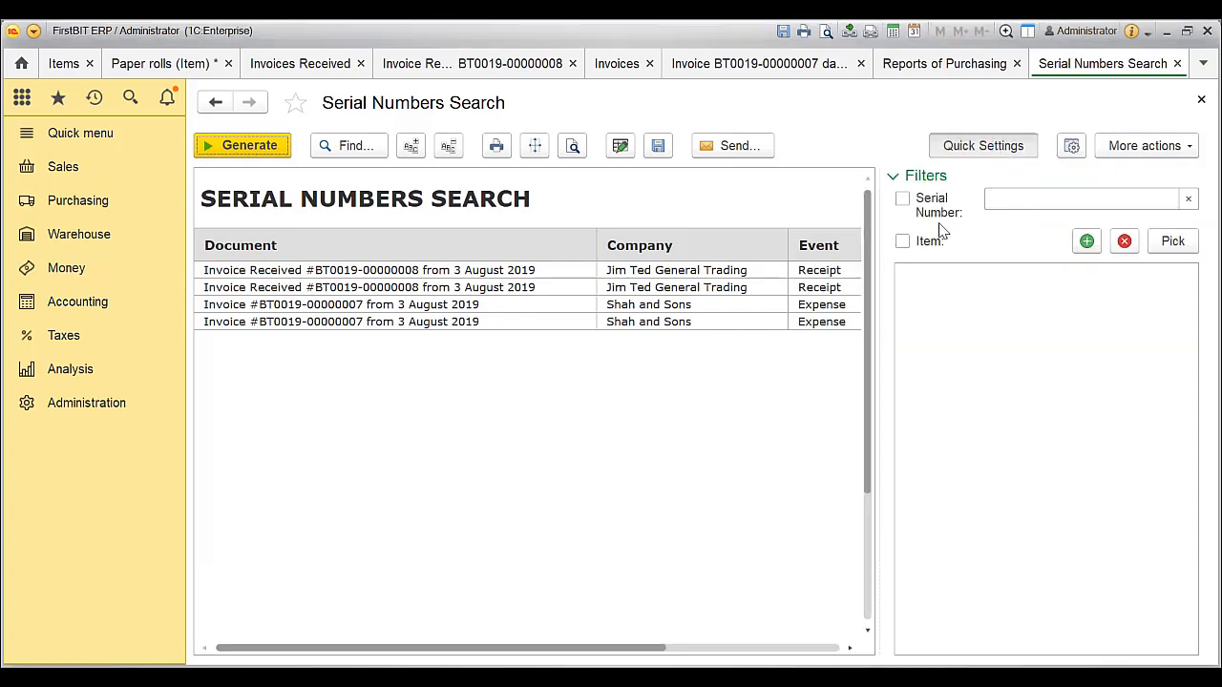
pyautogui.click(905, 204)
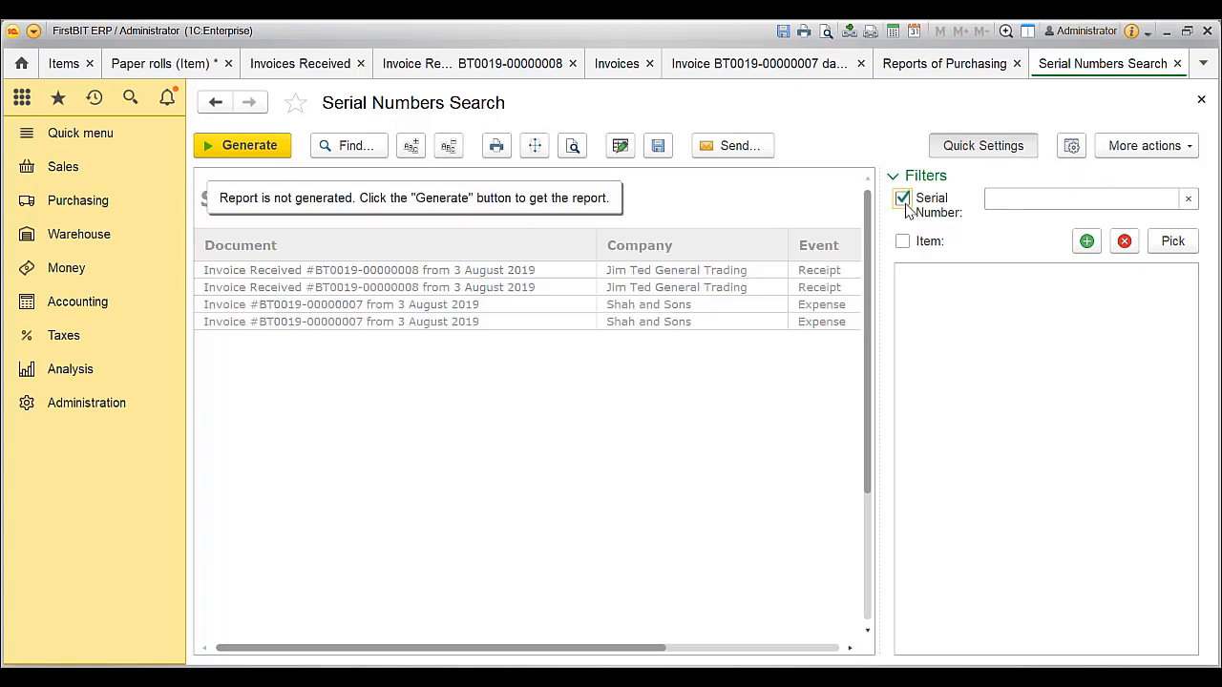
pyautogui.click(1007, 195)
pyautogui.hotkey('ctrl', 'v')
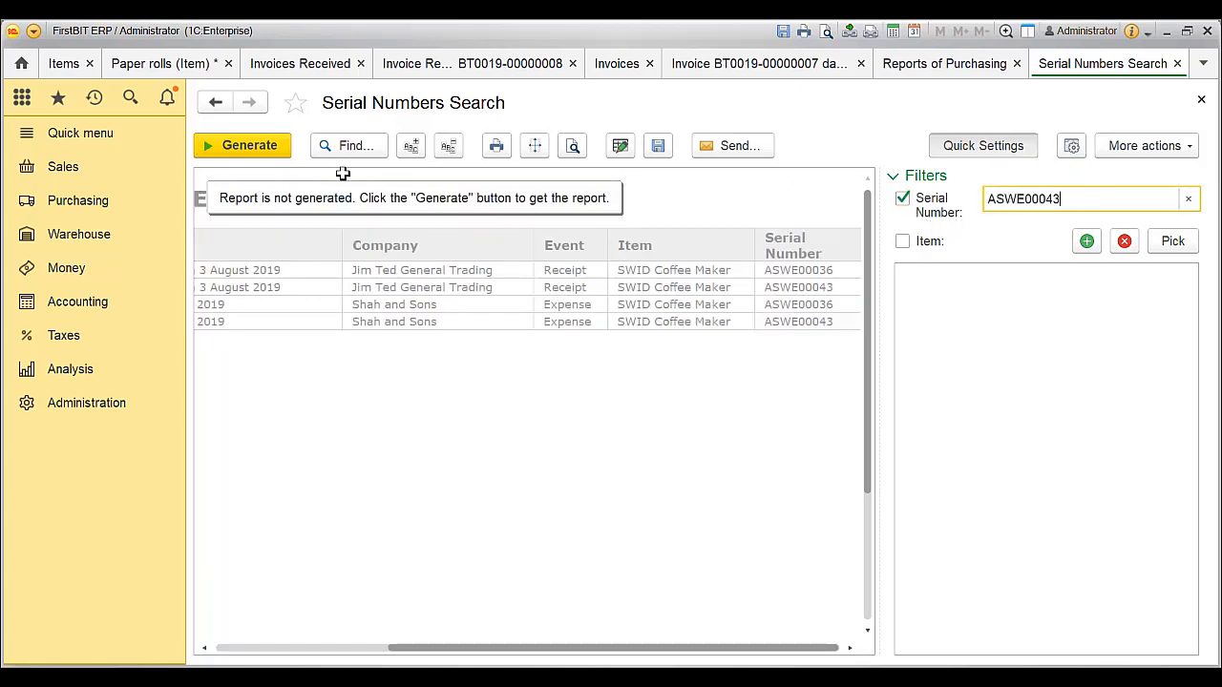
pyautogui.click(270, 145)
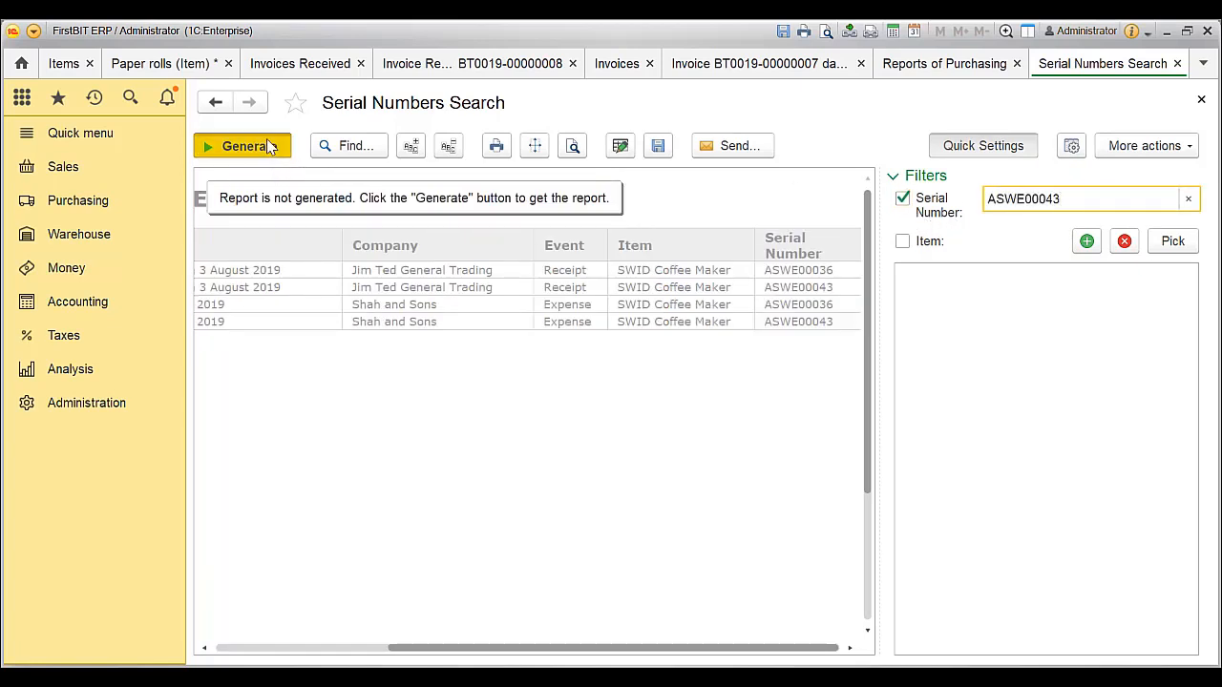
pyautogui.click(987, 145)
pyautogui.moveTo(758, 650); pyautogui.dragTo(611, 646)
pyautogui.click(1028, 338)
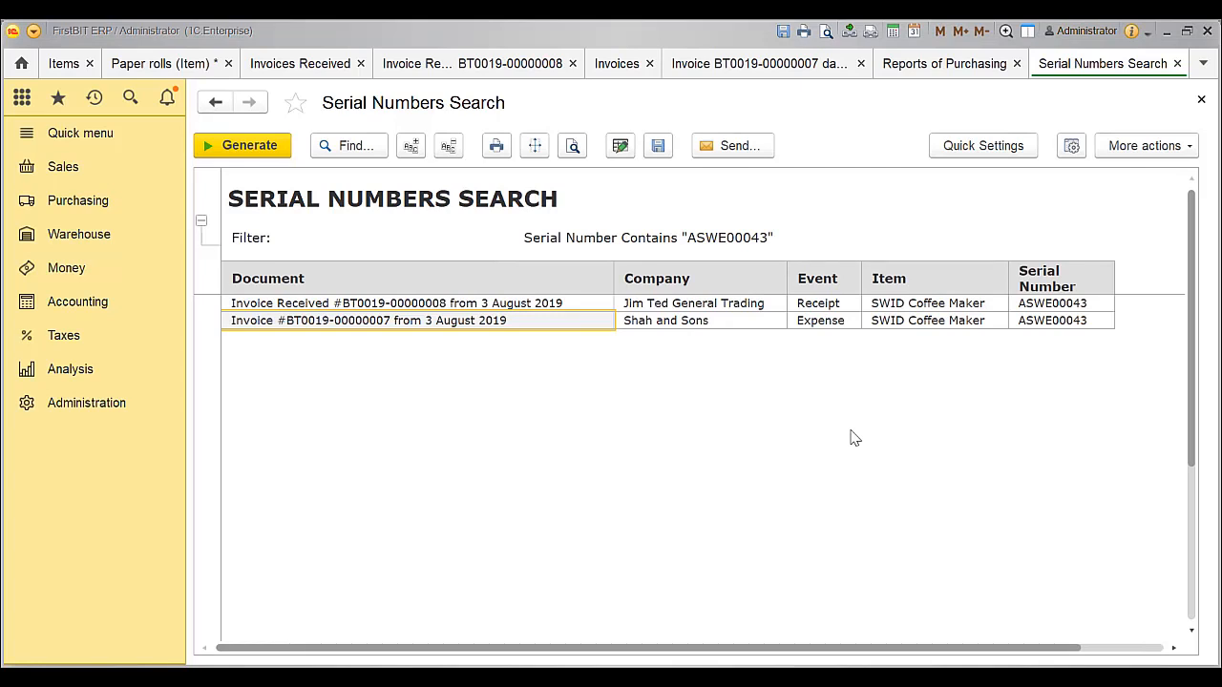
# Step: Generate the Serial Numbers Balances (by Warehouses) report from the warehouse reports and examine the balance of each serial number
pyautogui.click(78, 234)
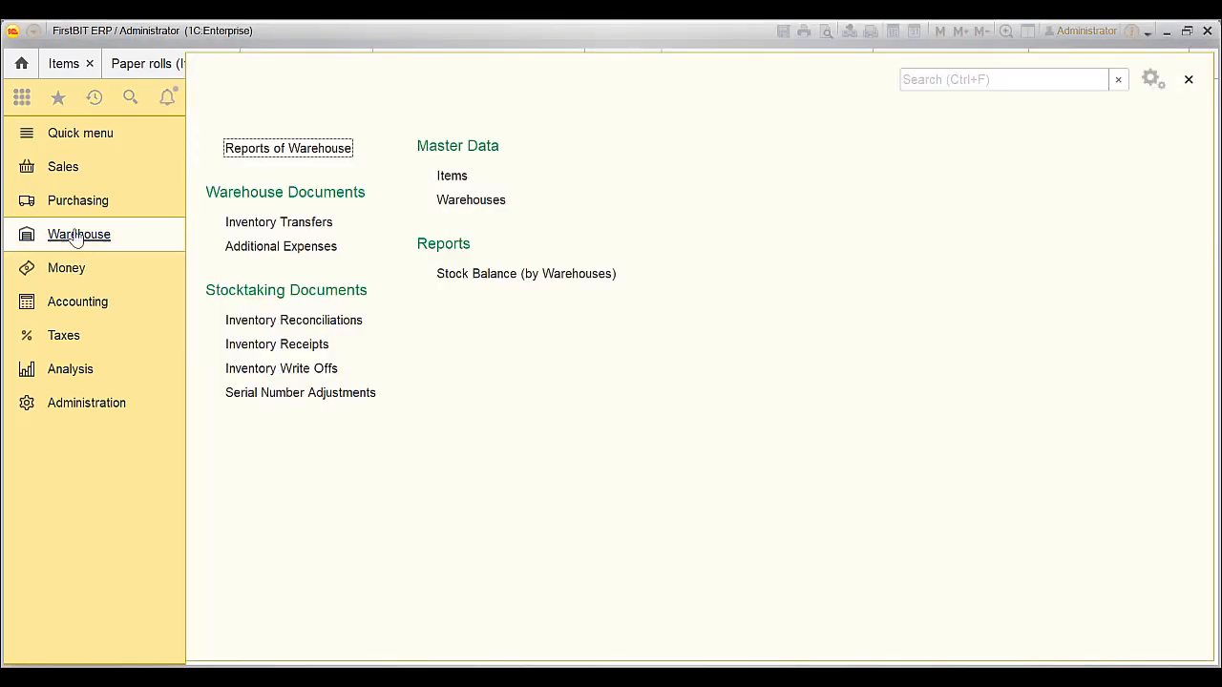
pyautogui.click(275, 150)
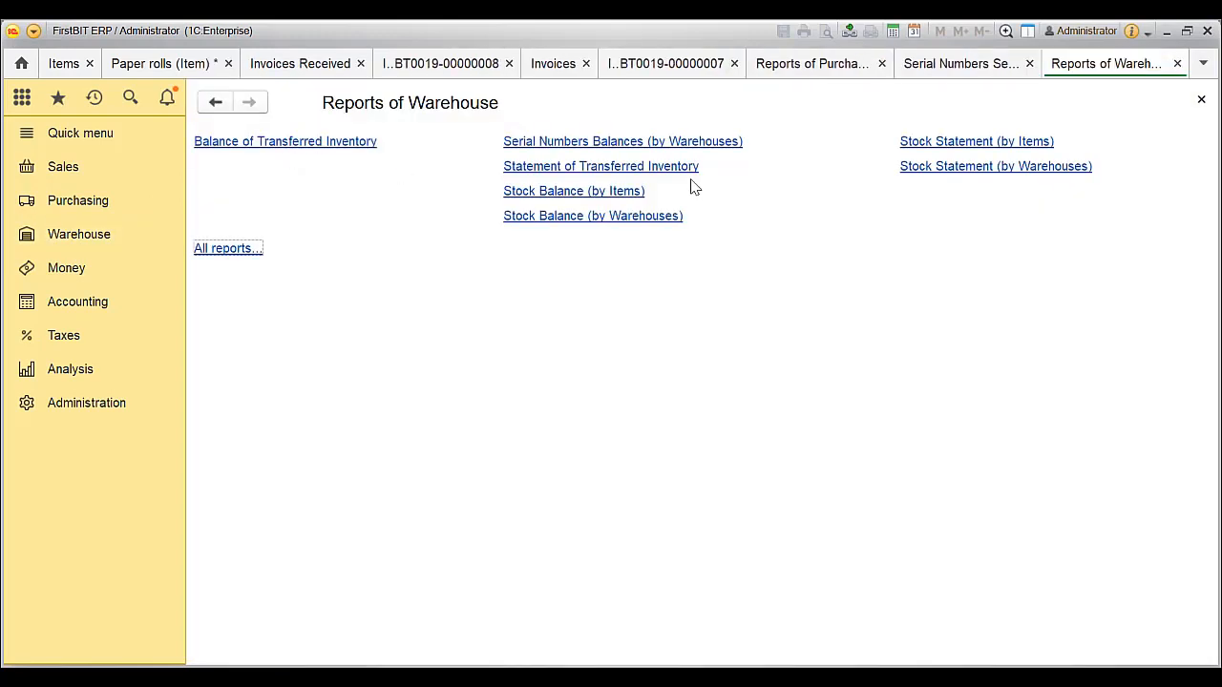
pyautogui.click(698, 144)
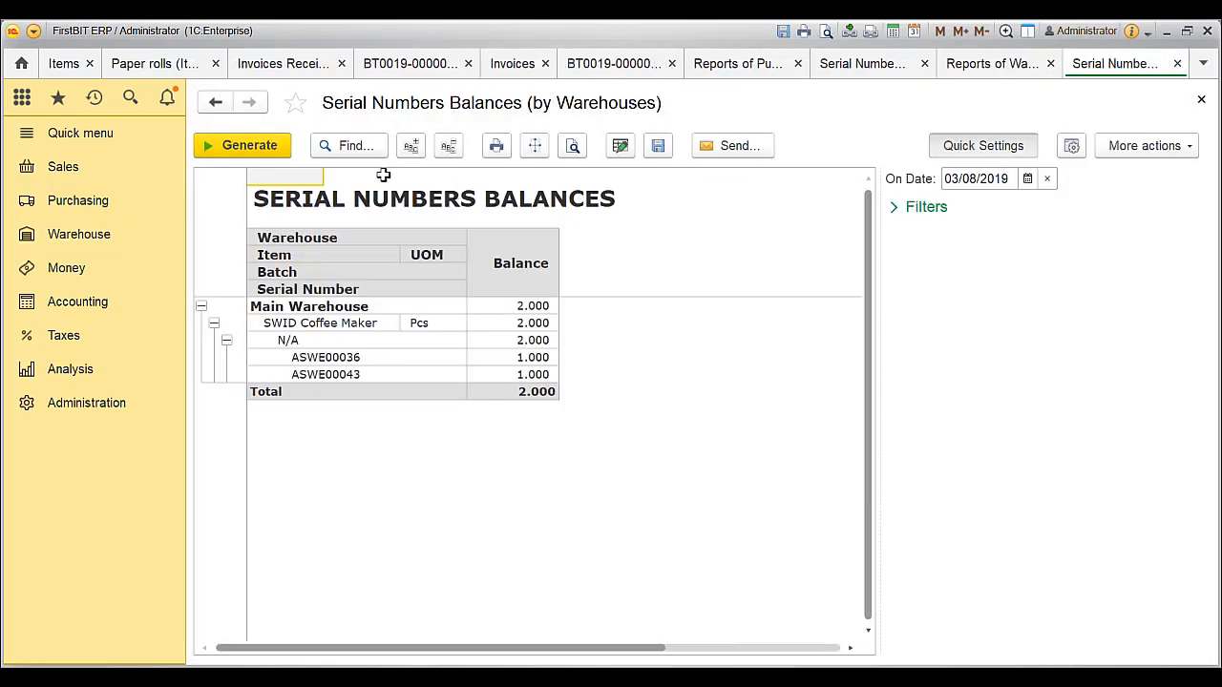
pyautogui.click(250, 144)
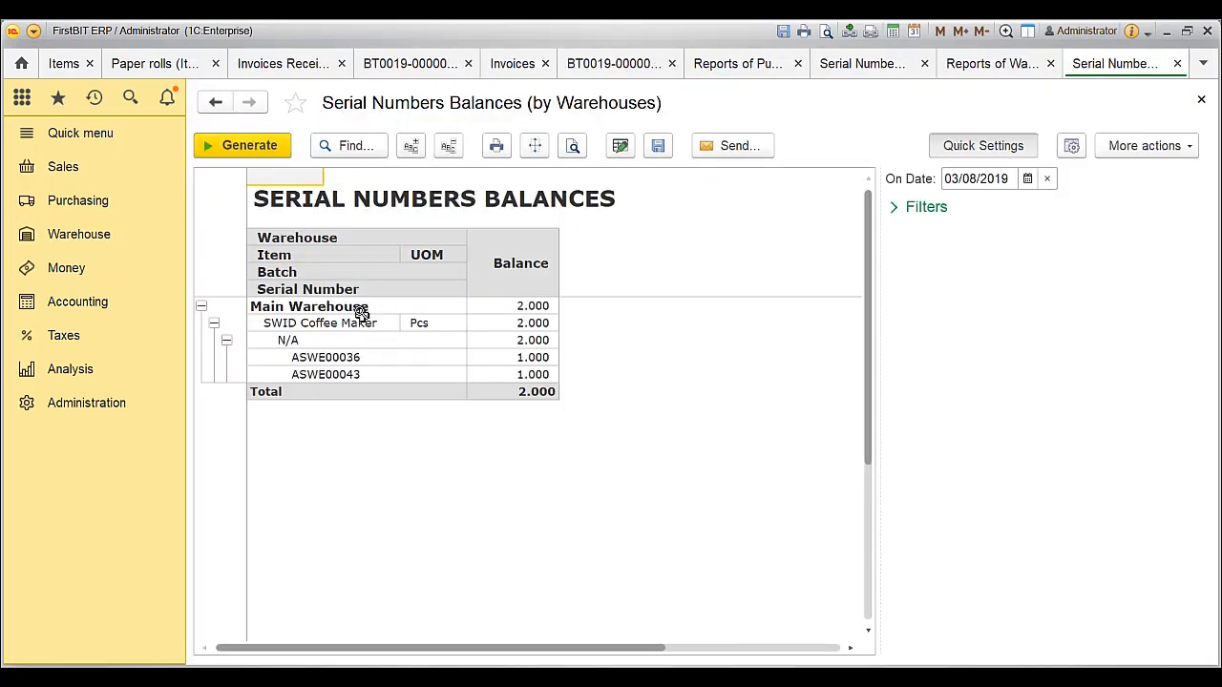
pyautogui.click(528, 356)
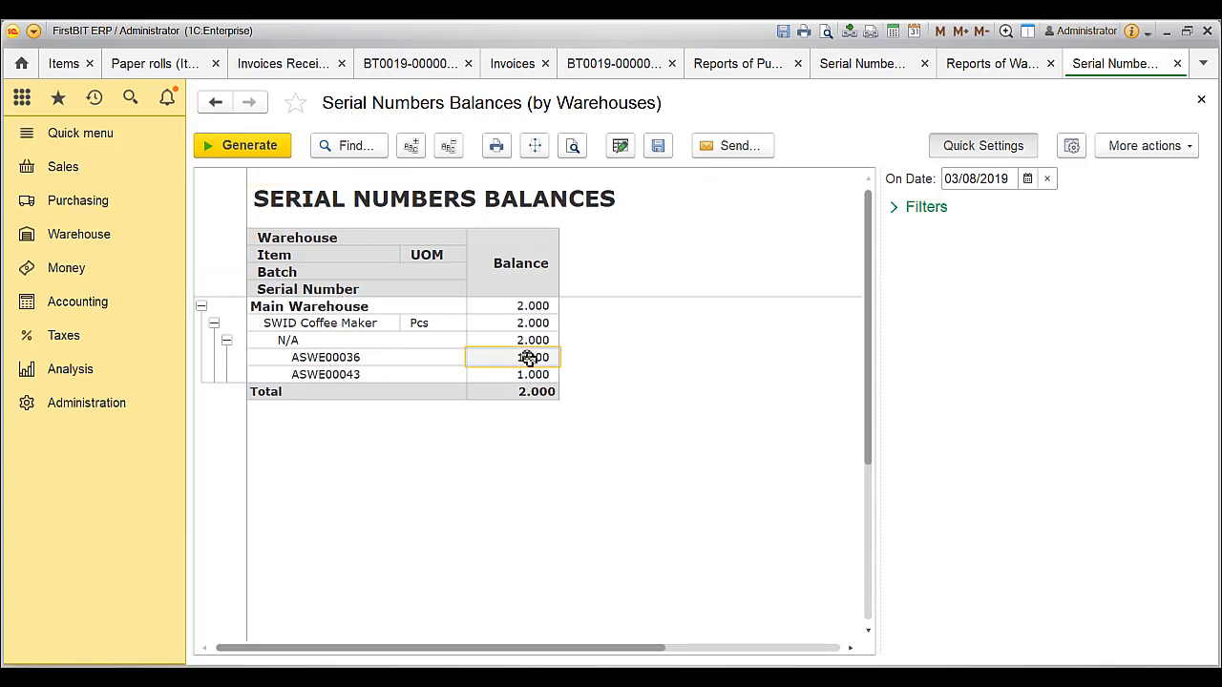
# Step: Expand the filters of the Serial Numbers Balances report and enable the Serial Number filter
pyautogui.click(893, 207)
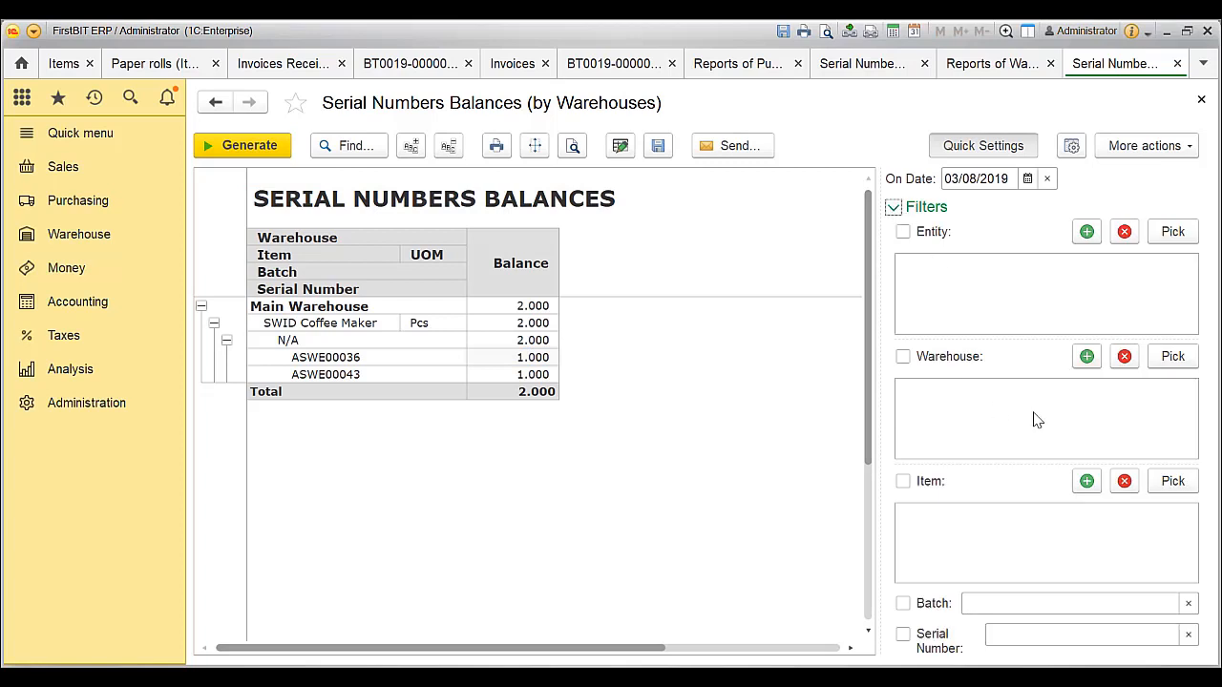
pyautogui.click(903, 635)
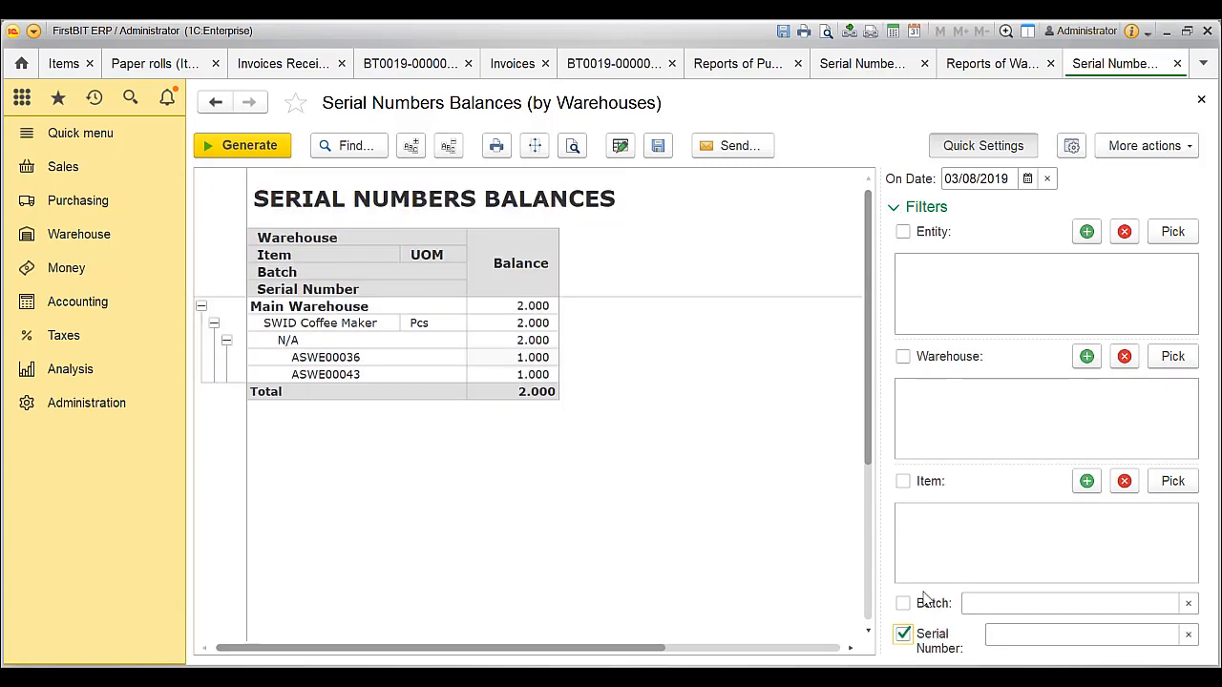